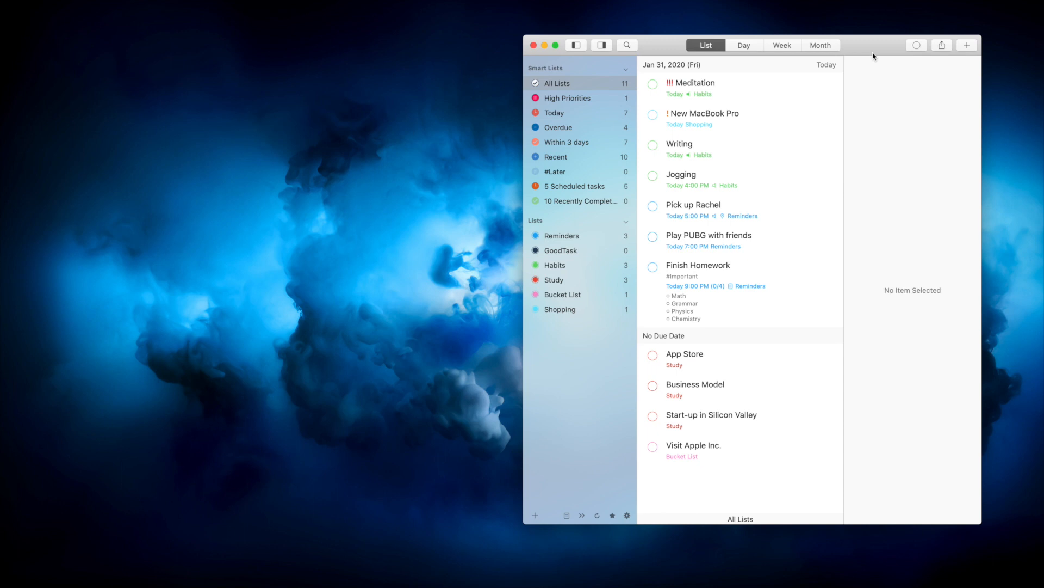
pyautogui.click(968, 46)
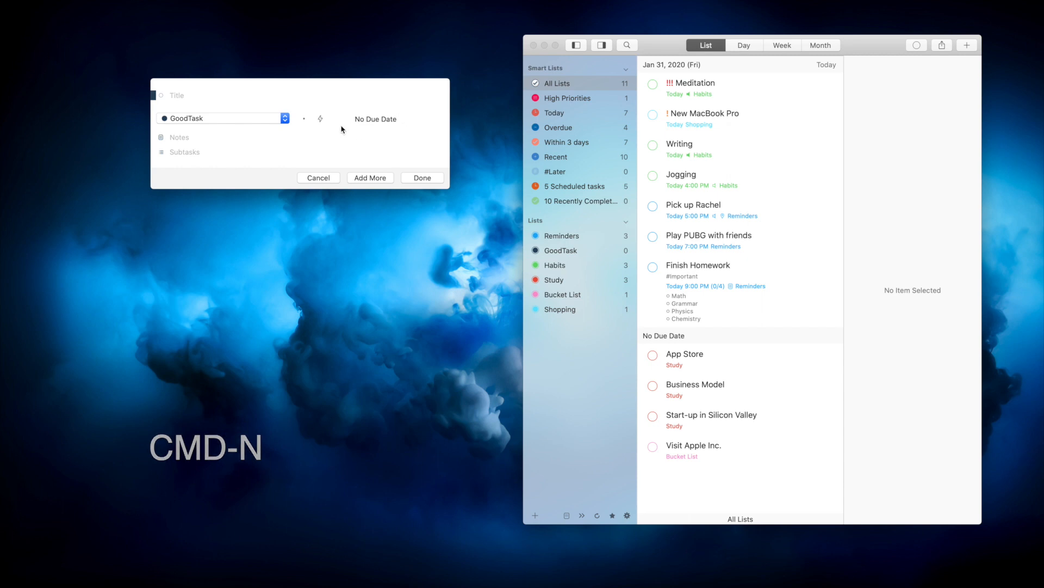
pyautogui.press('Escape')
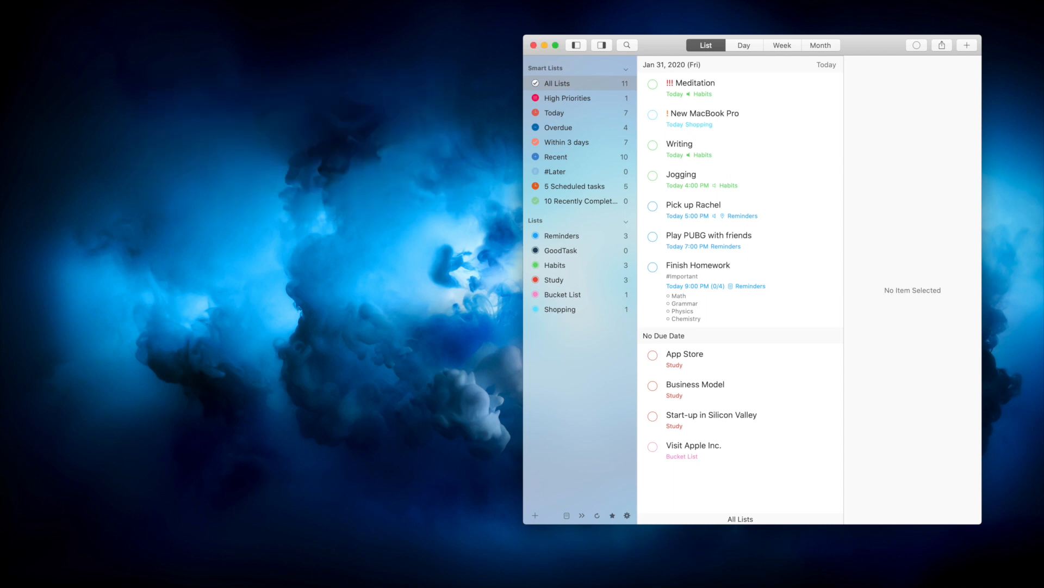
pyautogui.click(966, 45)
pyautogui.press('Escape')
# - Set the global keyboard shortcut for adding a new task to ⇧⌘K in the general preferences
pyautogui.press('super+comma')
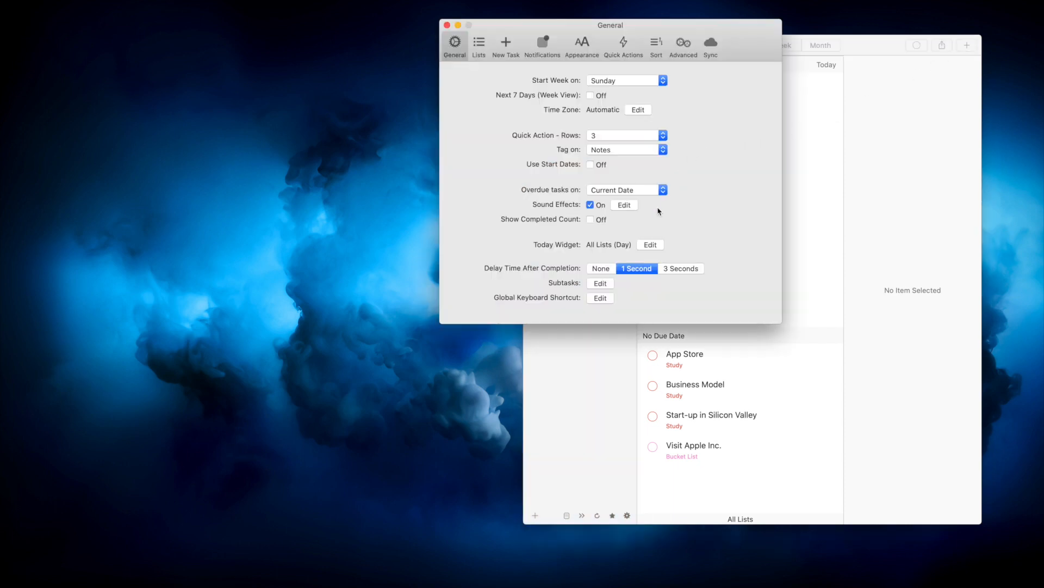
pyautogui.click(600, 298)
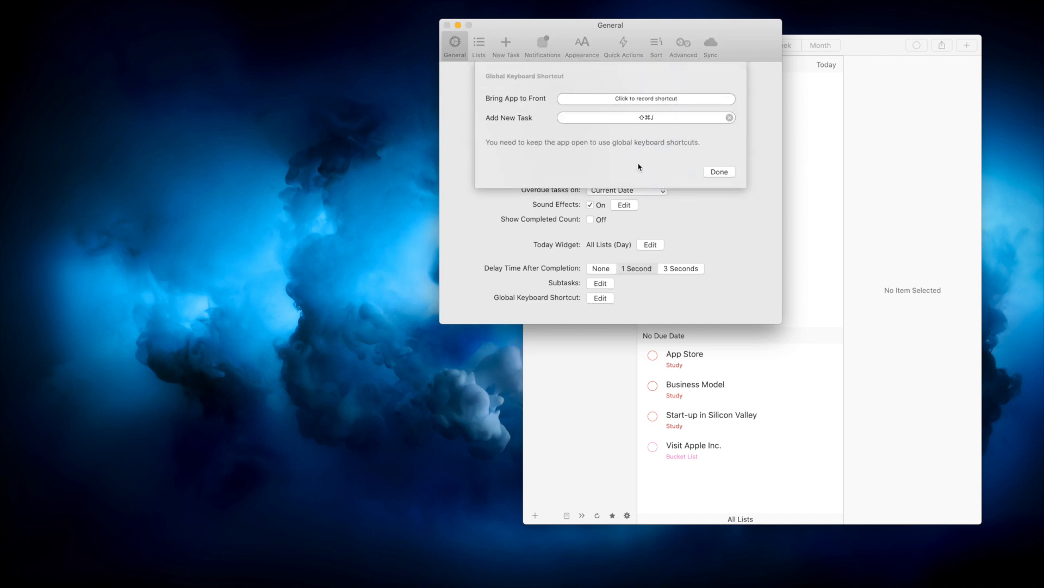
pyautogui.click(657, 120)
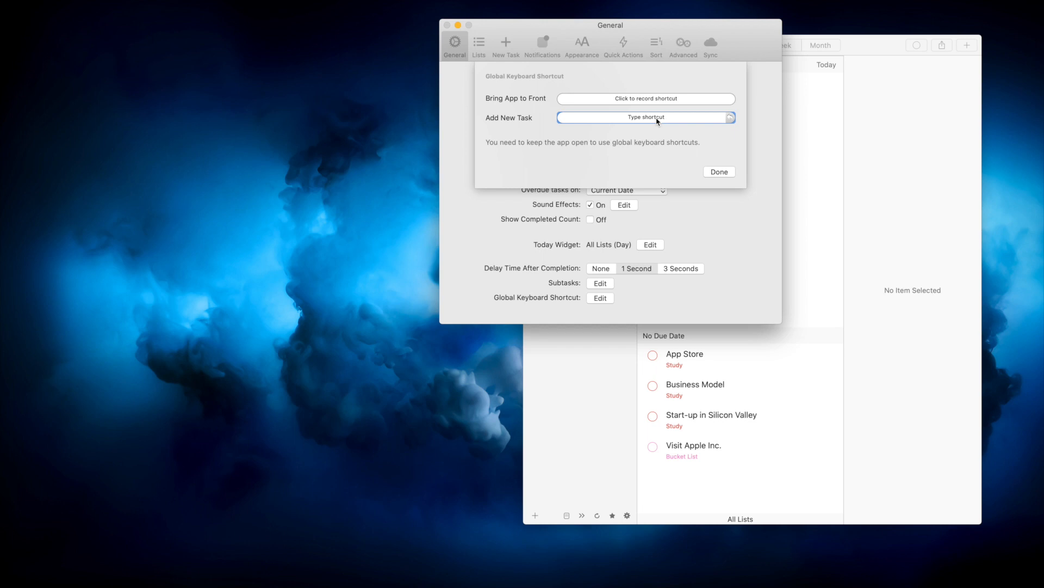
pyautogui.click(718, 171)
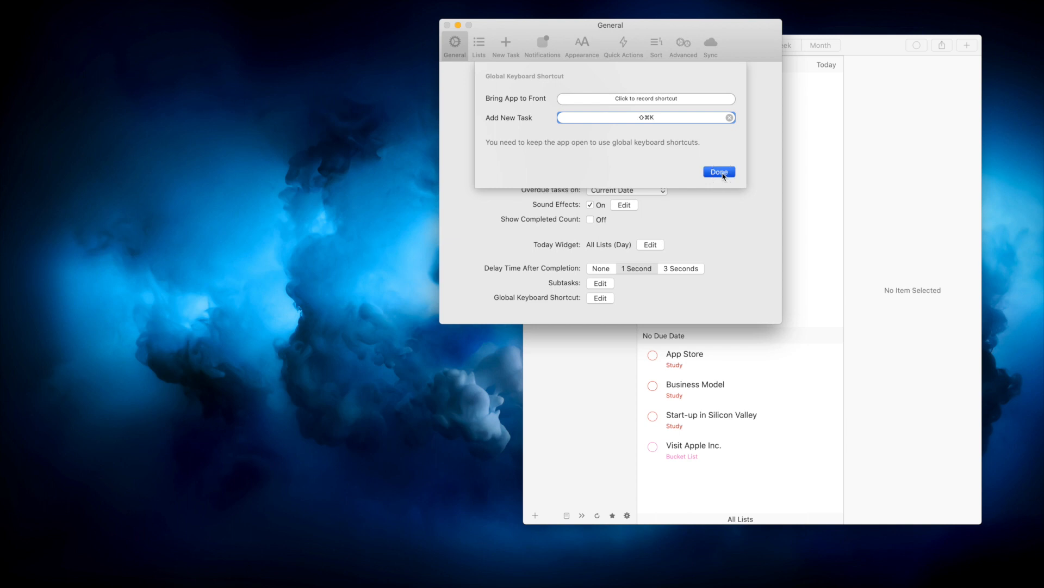
pyautogui.click(600, 298)
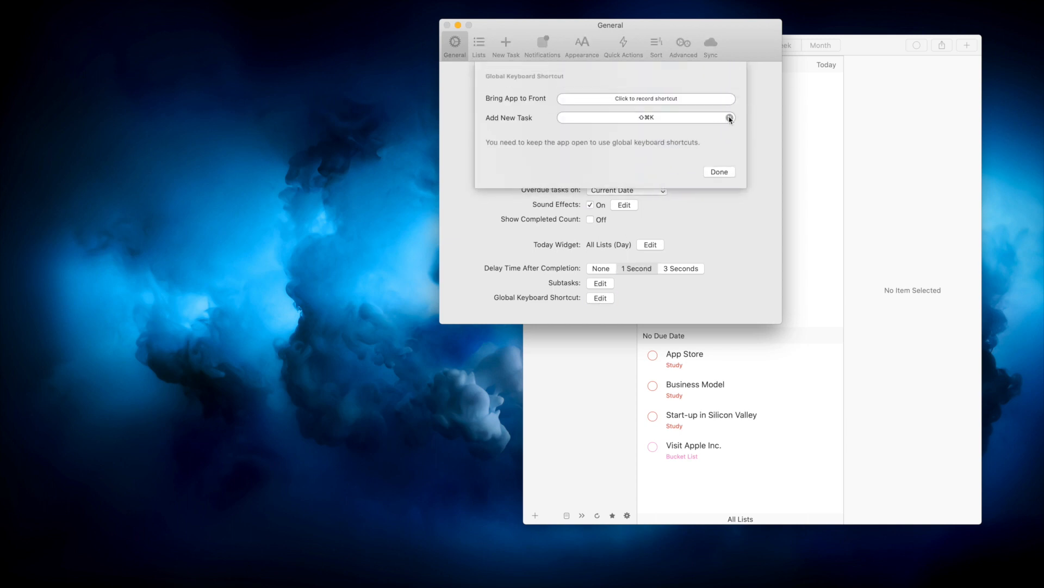
pyautogui.click(721, 171)
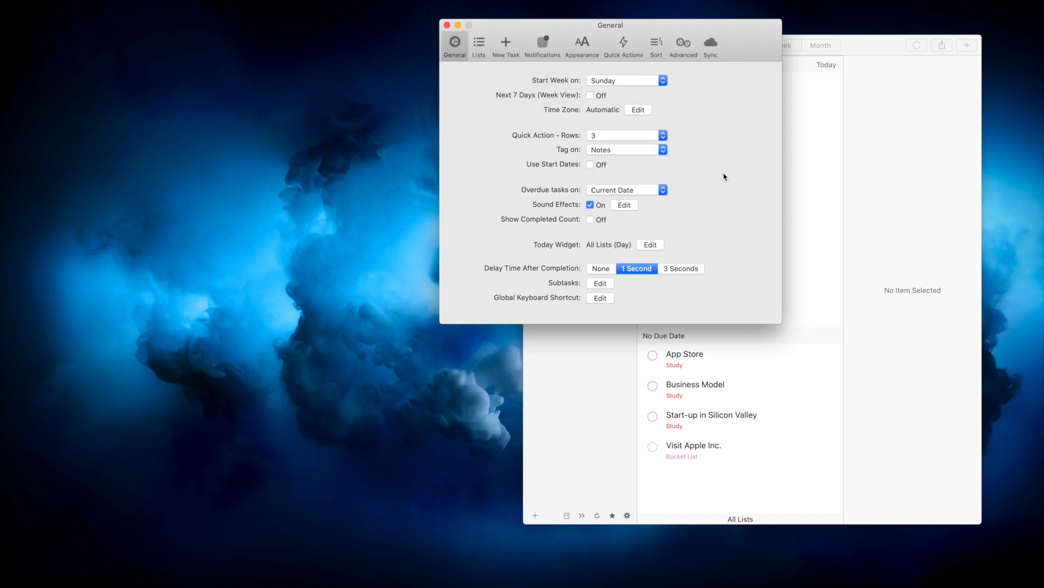
pyautogui.press('super+w')
pyautogui.hotkey('ctrl', 'space')
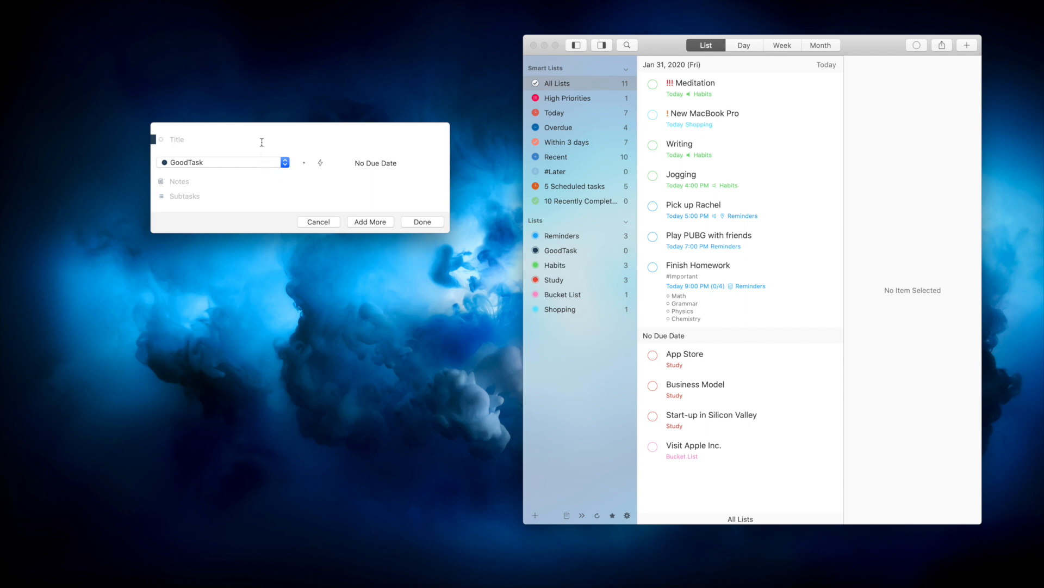
pyautogui.press('Escape')
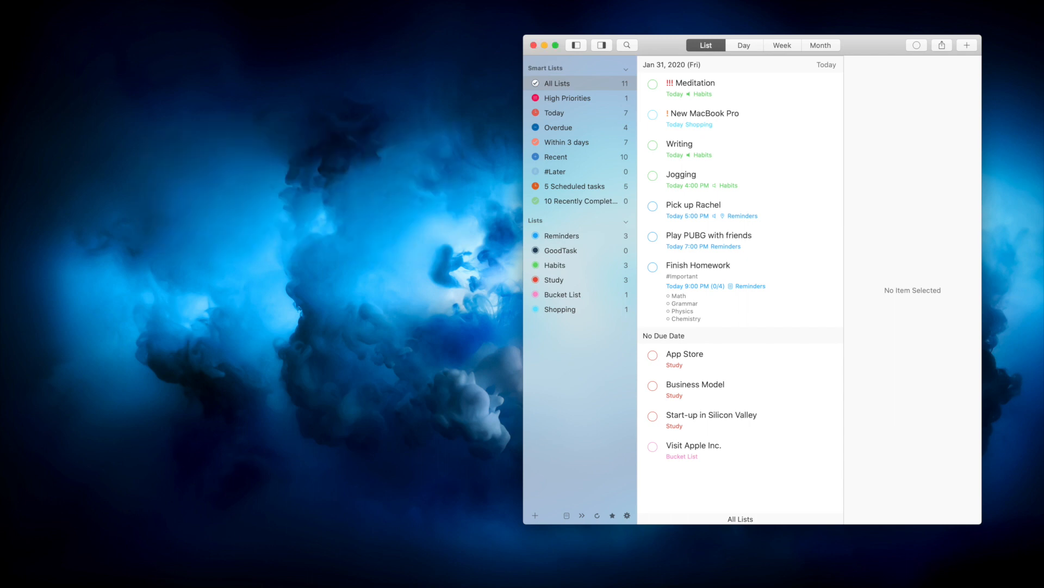
pyautogui.hotkey('ctrl', 'shift', 'space')
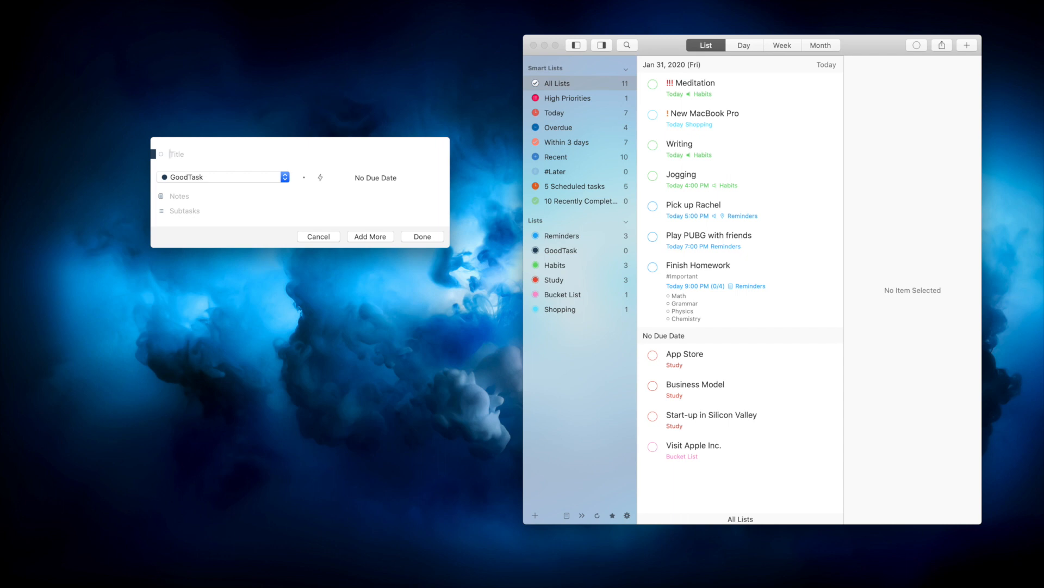
pyautogui.press('Escape')
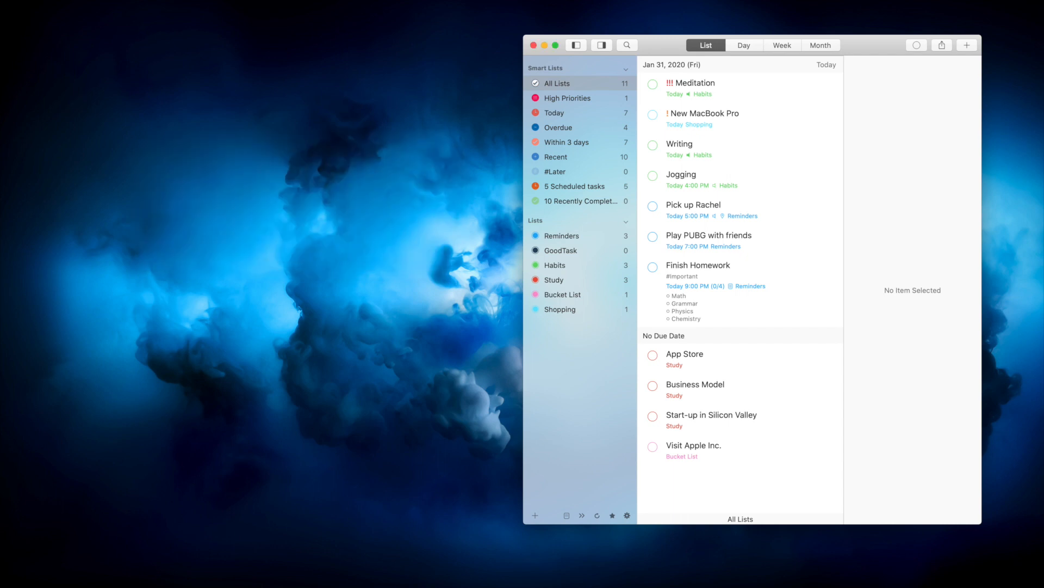
pyautogui.hotkey('ctrl', 'shift', 'space')
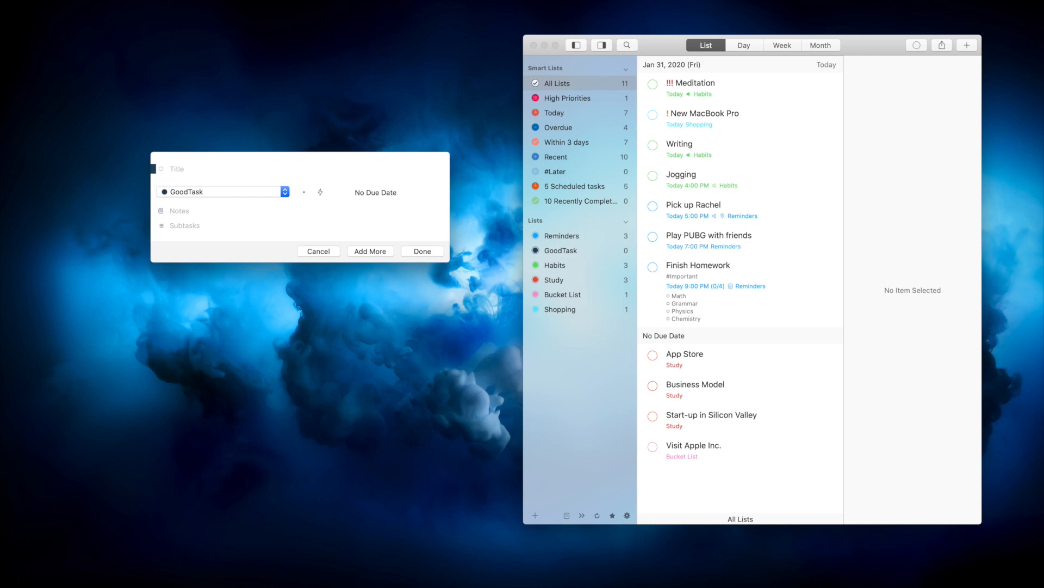
pyautogui.write('Hey!')
pyautogui.press('Return')
# - Create a new task titled "Saved!" in the GoodTask list and save it
pyautogui.hotkey('ctrl', 'space')
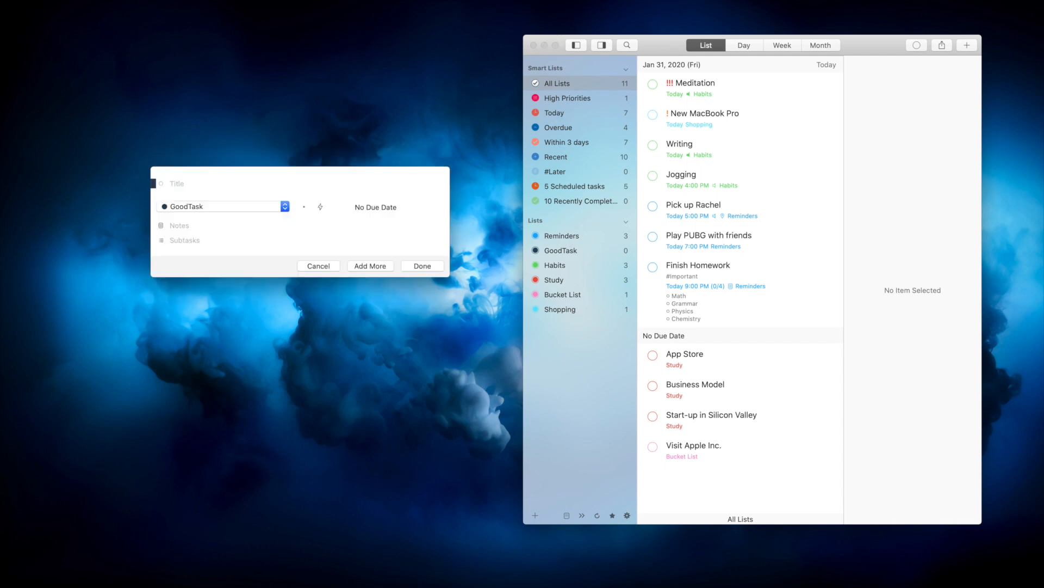
pyautogui.write('Saved!')
pyautogui.press('Return')
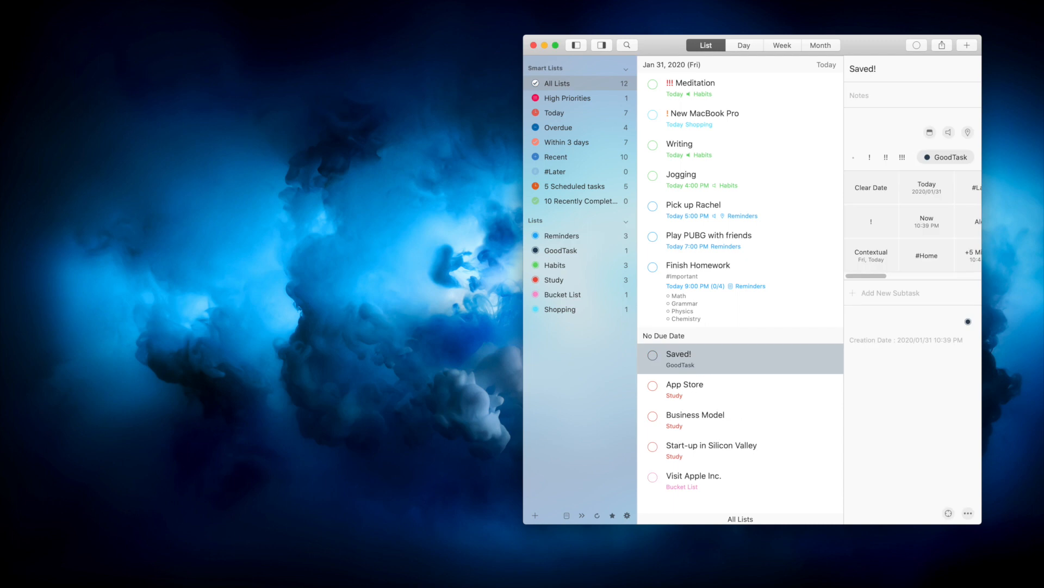
# - Start a new task with a two-line title reading "One line" and "Second line"
pyautogui.hotkey('ctrl', 'space')
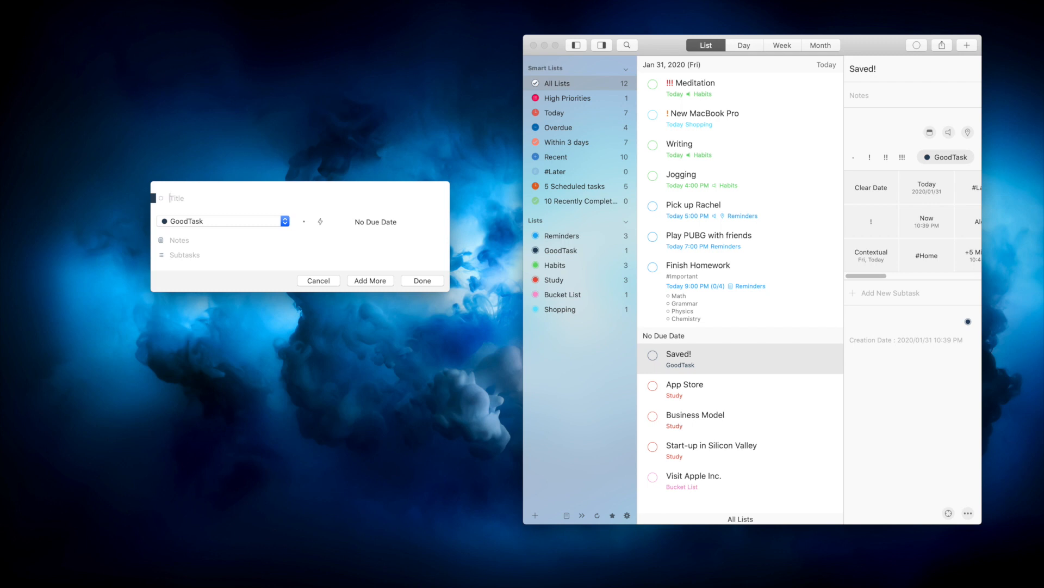
pyautogui.write('One line')
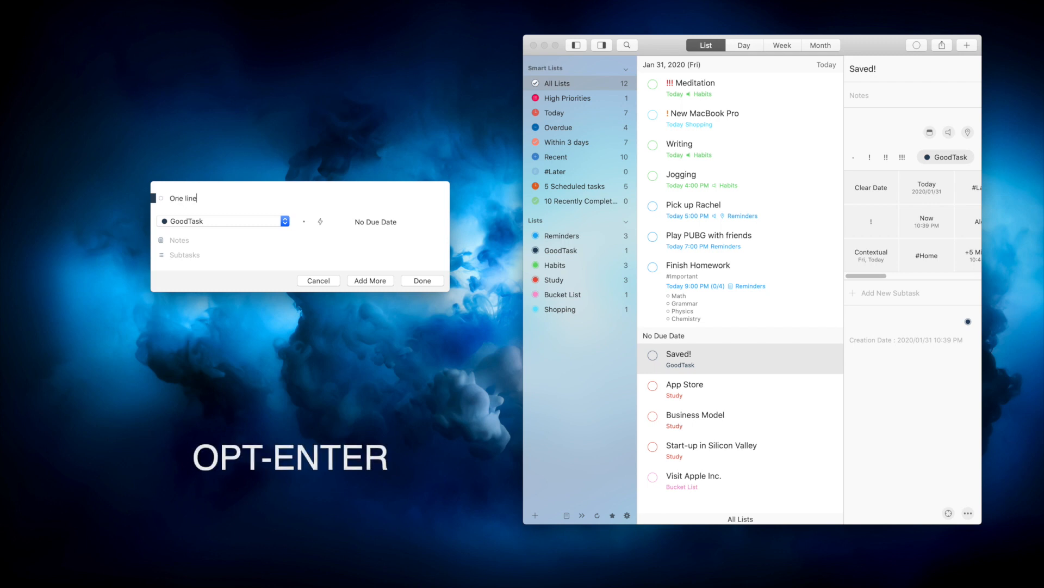
pyautogui.hotkey('alt', 'Return')
pyautogui.write('Second line')
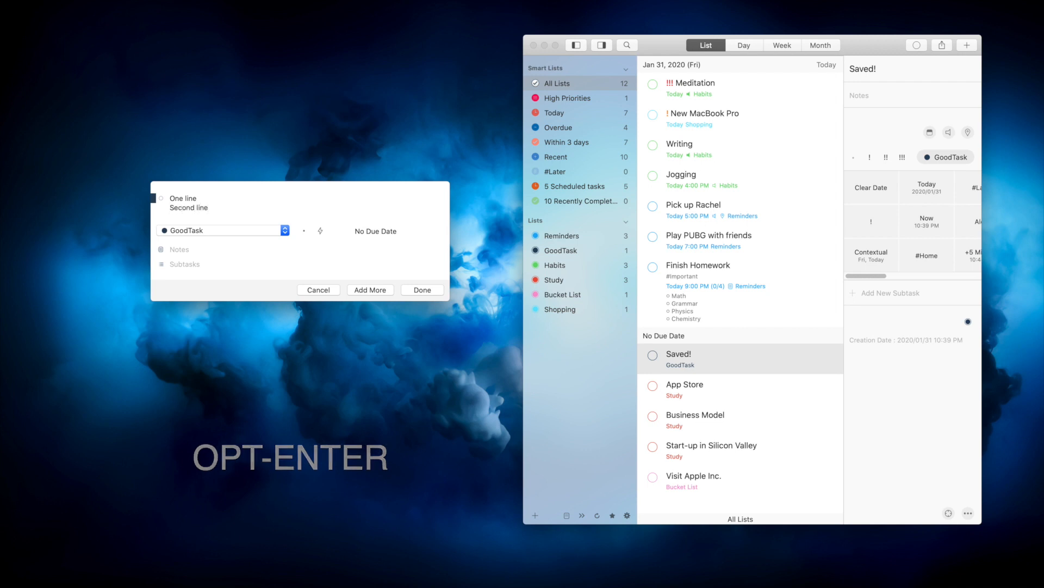
# - Enter "Notes.." as the new task's notes and "Subtask one" as its first subtask
pyautogui.press('Tab')
pyautogui.write('Notes..')
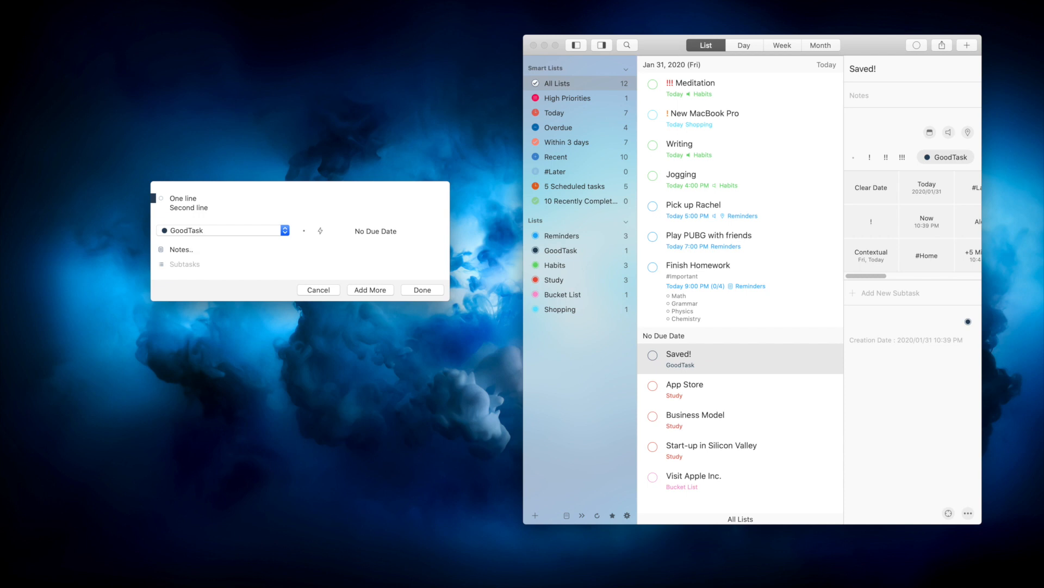
pyautogui.write('Subtask one')
pyautogui.press('Tab')
pyautogui.press('Tab')
pyautogui.press('Tab')
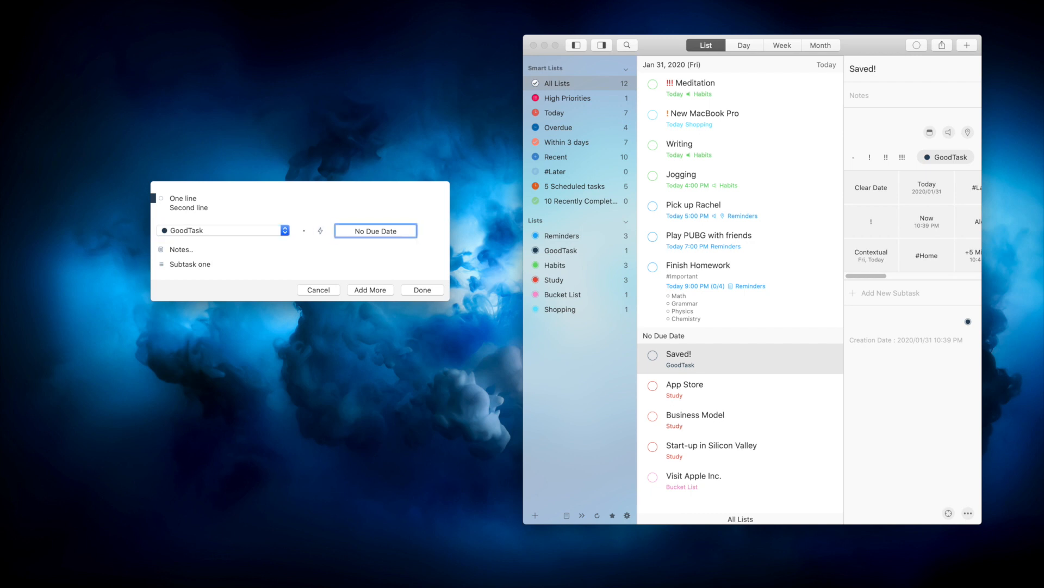
pyautogui.press('Tab')
pyautogui.press('Tab')
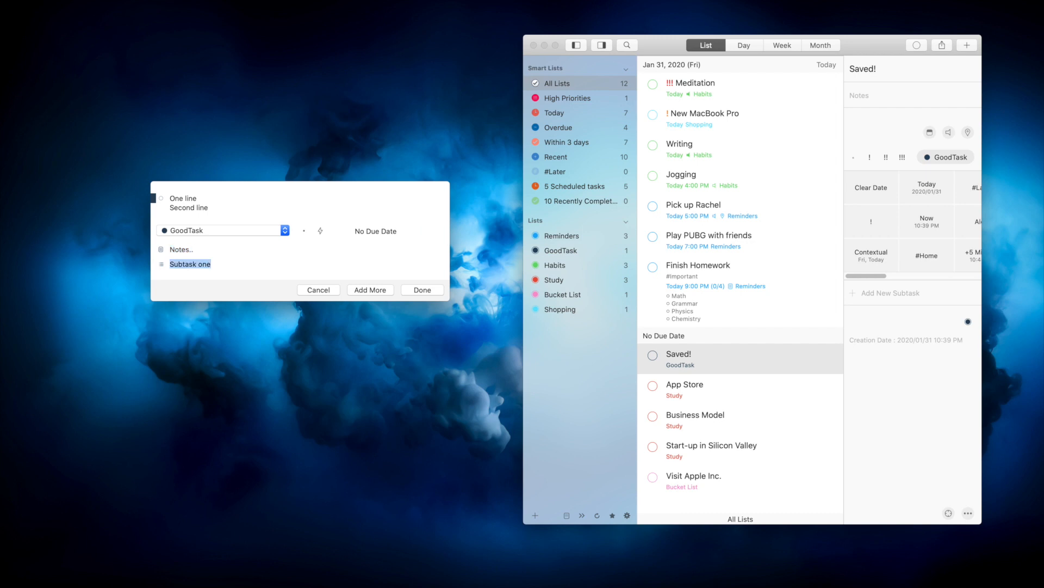
pyautogui.press('Tab')
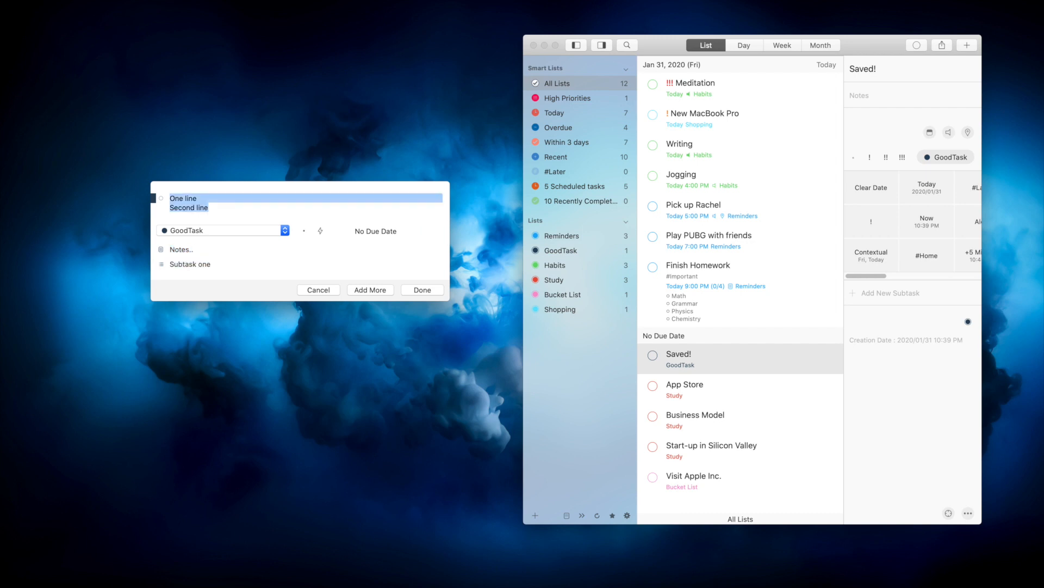
# - Assign the new task to the Habits list
pyautogui.press('Tab')
pyautogui.press('space')
pyautogui.press('Down')
pyautogui.press('Return')
# - Apply the "!" priority quick action to the new task
pyautogui.press('Tab')
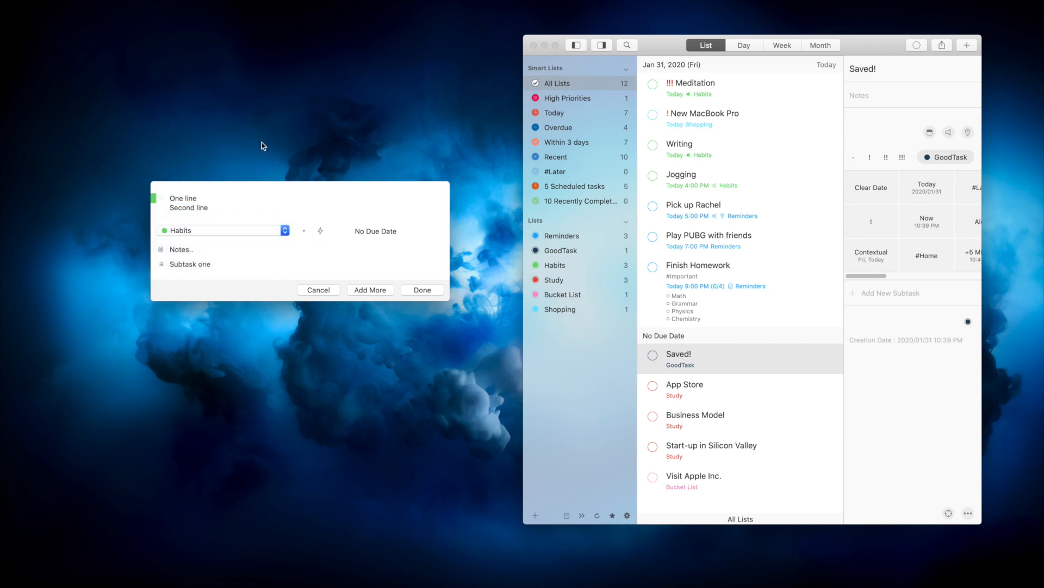
pyautogui.press('space')
pyautogui.press('Down')
pyautogui.press('Down')
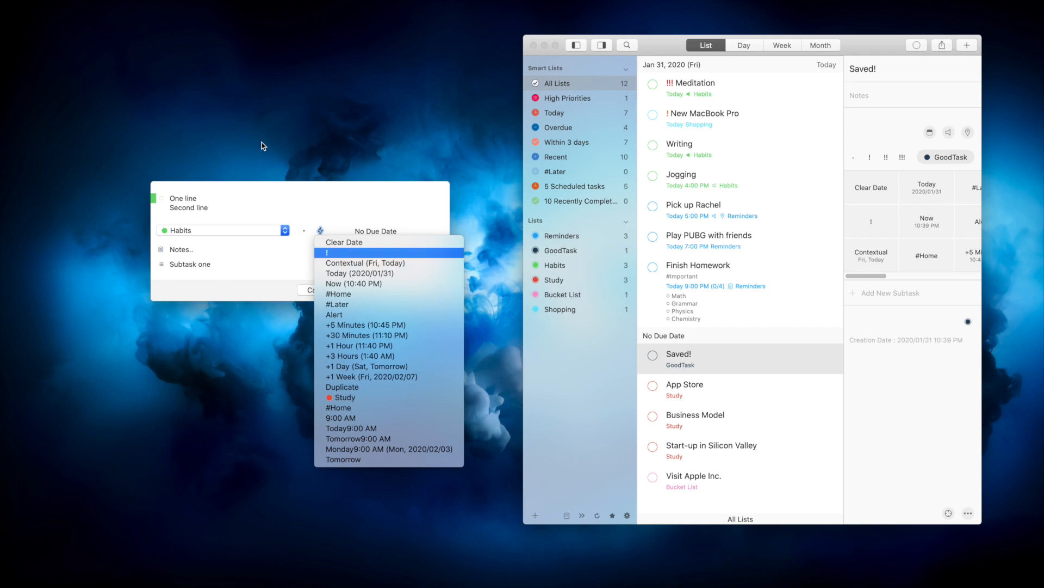
pyautogui.press('Return')
pyautogui.press('Tab')
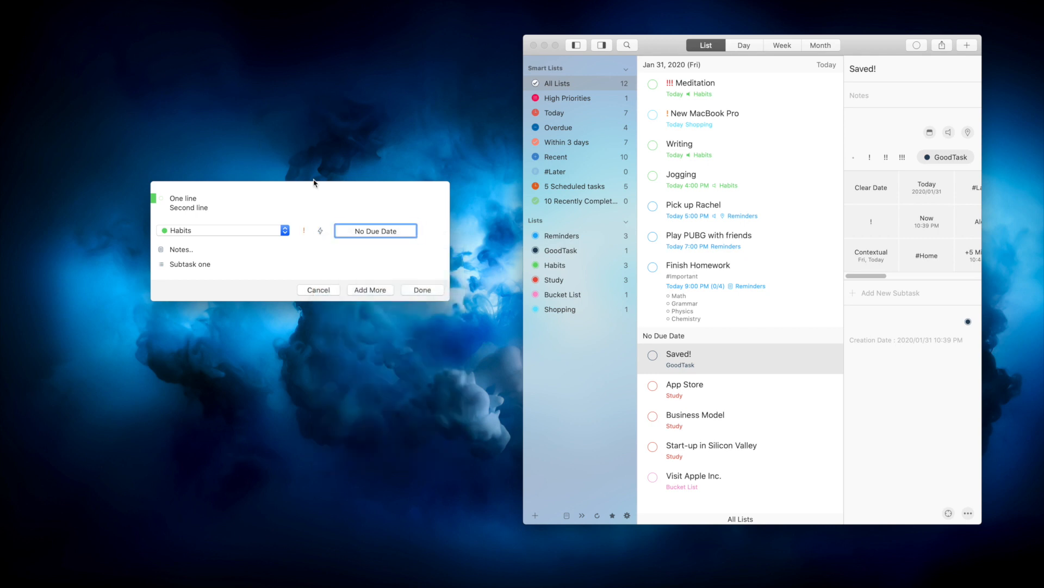
# - Cycle the new task's priority to "!!!"
pyautogui.click(304, 233)
pyautogui.click(304, 234)
pyautogui.click(305, 233)
pyautogui.click(305, 233)
# - Give the new task a due date of 2020/01/31 and clear the date again
pyautogui.click(368, 230)
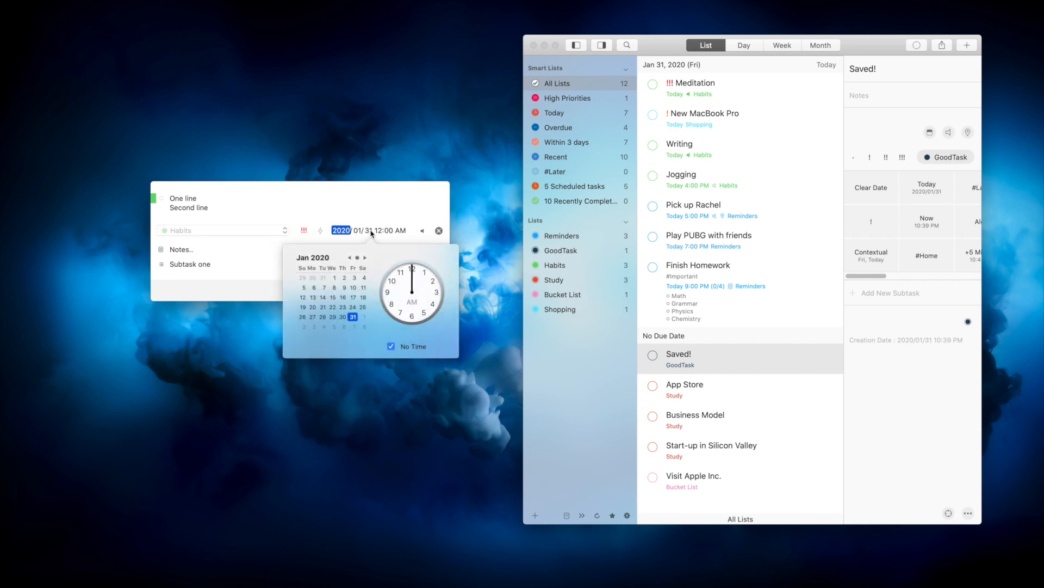
pyautogui.click(439, 231)
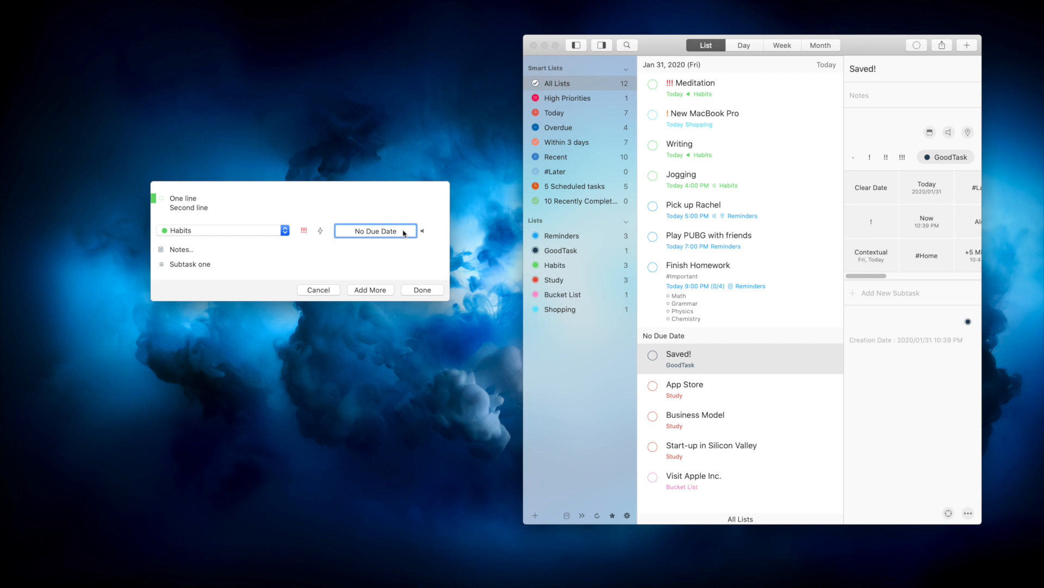
# - Add a second line reading "More notes.." to the new task's notes
pyautogui.click(357, 247)
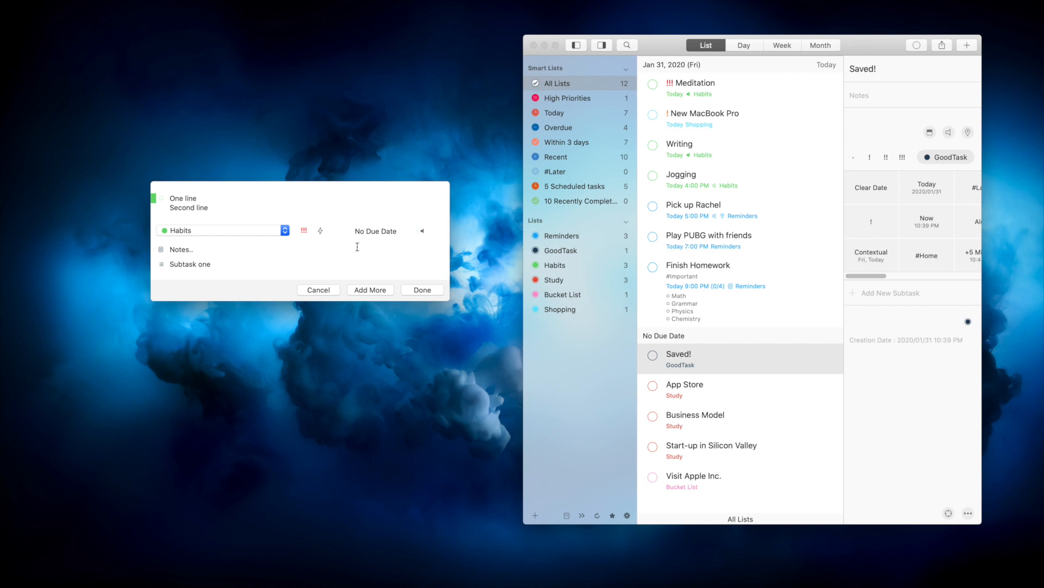
pyautogui.press('Return')
pyautogui.write('Se')
pyautogui.press('BackSpace')
pyautogui.press('BackSpace')
pyautogui.press('BackSpace')
pyautogui.press('Return')
pyautogui.write('More notes..')
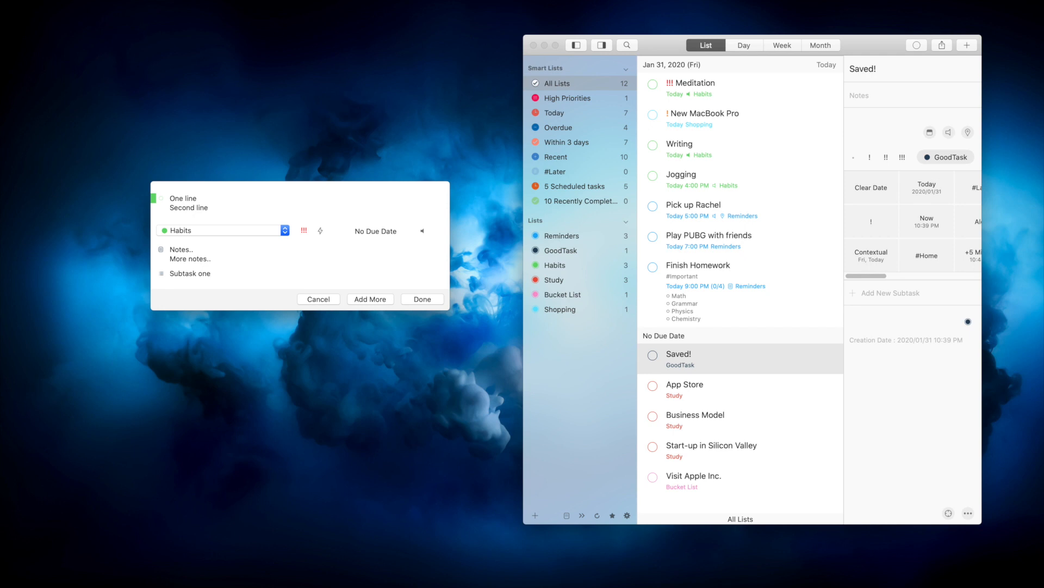
# - Confirm "Subtask one" and add two more subtasks named "Subtask two" and "Subtask three"
pyautogui.press('Return')
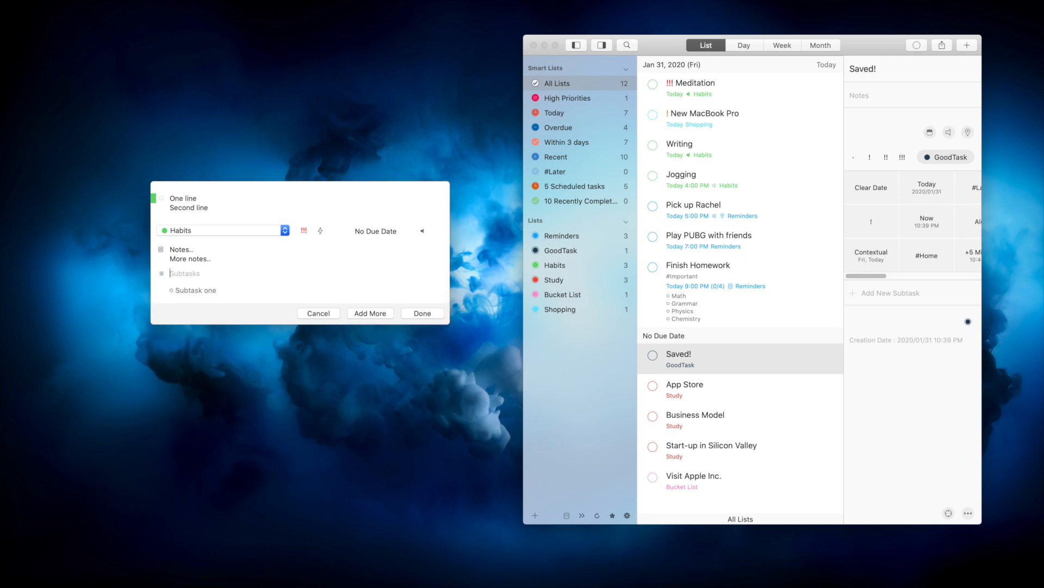
pyautogui.write('Subtask two')
pyautogui.press('Return')
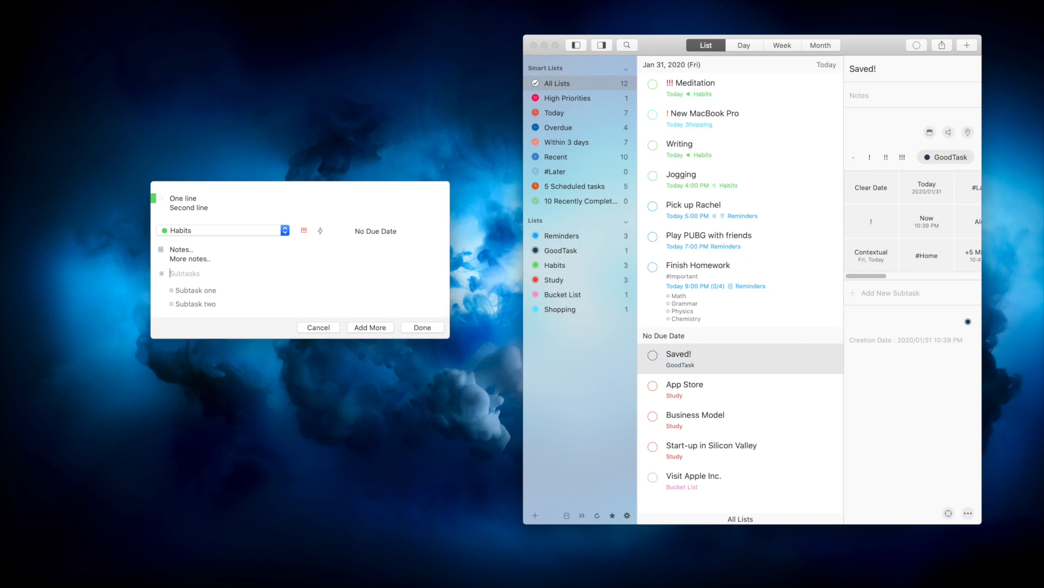
pyautogui.write('Subtask three')
pyautogui.press('Return')
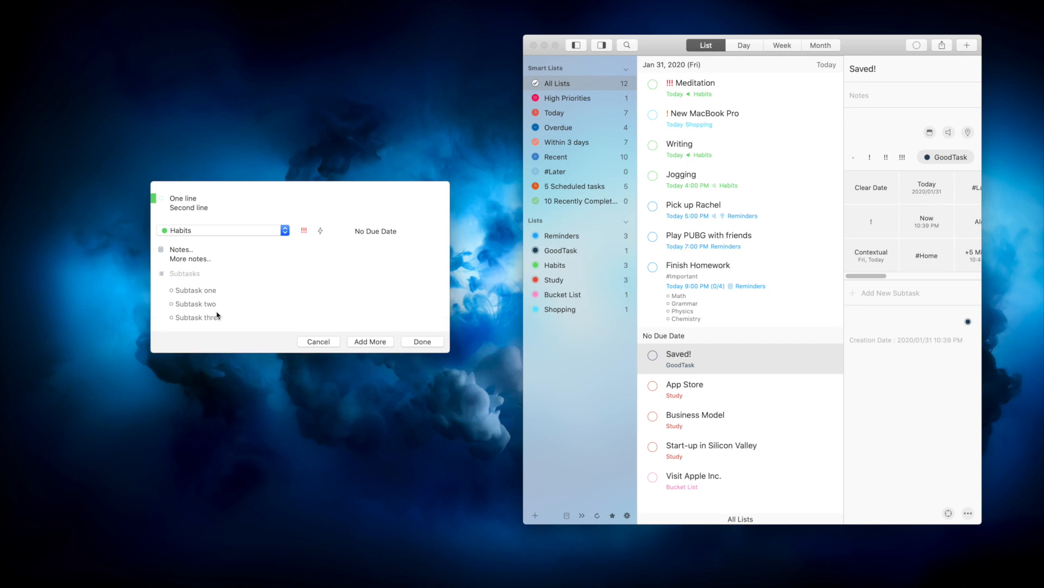
# - Delete "Subtask two" and move "Subtask three" above "Subtask one"
pyautogui.press('Delete')
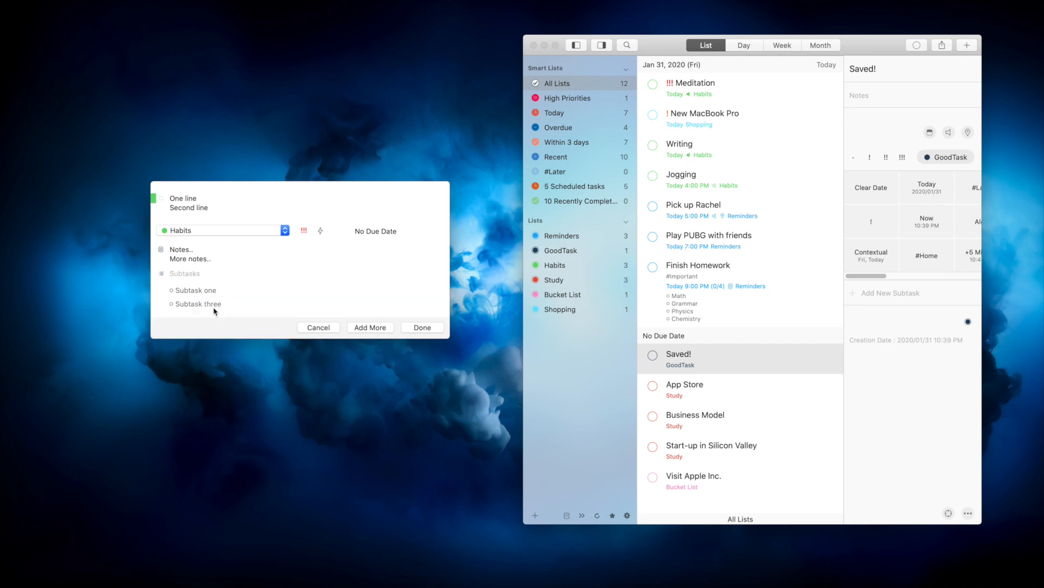
pyautogui.moveTo(215, 304); pyautogui.dragTo(227, 284)
# - Save the task while continuing to a follow-up entry with the same details, and discard that follow-up entry
pyautogui.press('super+shift+Return')
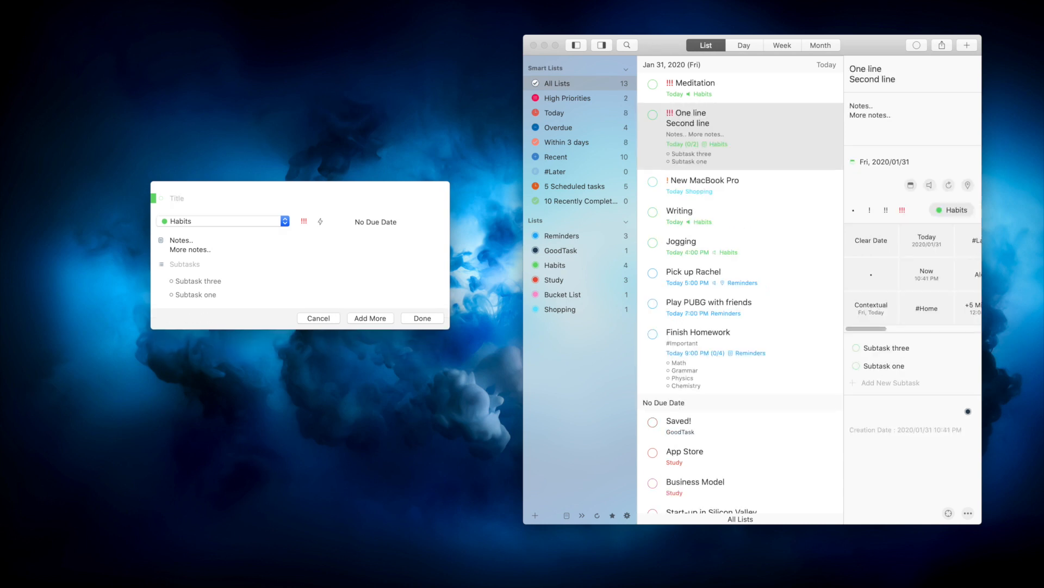
pyautogui.press('Escape')
# - Start a new task and use title snippets to try priorities !, !! and !!!, then lists Habits ("/ha") and Reminders ("/r")
pyautogui.hotkey('ctrl', 'shift', 'space')
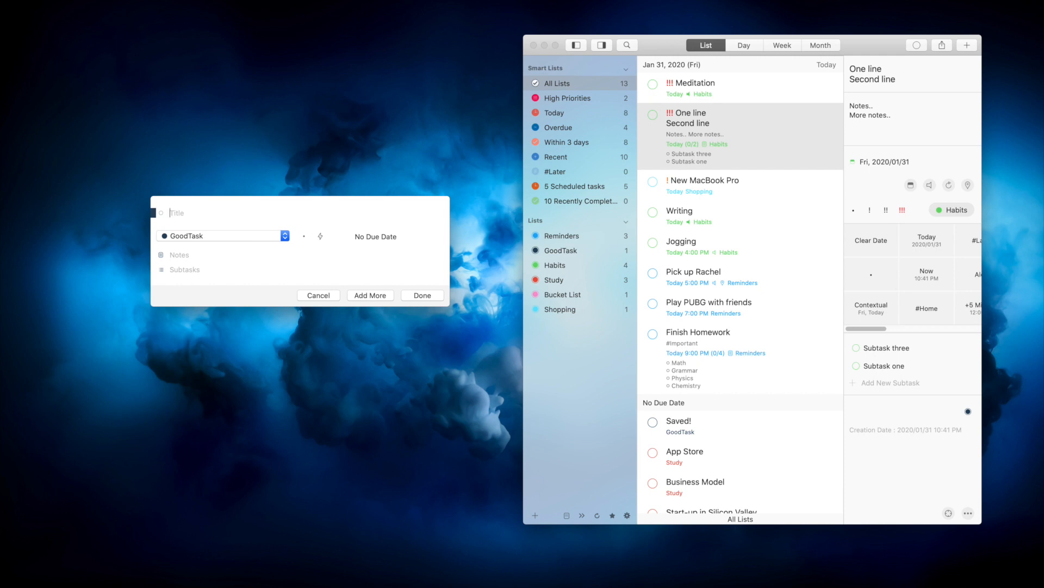
pyautogui.write('!')
pyautogui.write(' !! !!!')
pyautogui.write('/ha')
pyautogui.write('/r')
# - Set the new task's due date to 3/27 and its due time to 3pm using title text snippets
pyautogui.write('3/27')
pyautogui.press('Return')
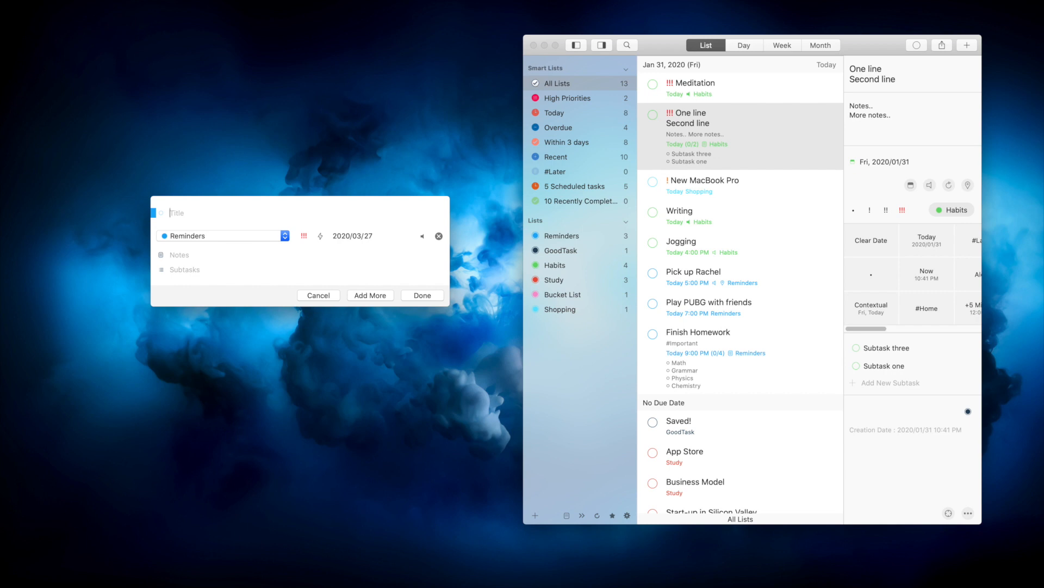
pyautogui.write('3pm')
pyautogui.press('Return')
# - Open the Text Snippets settings for new tasks and review the date, time, list, priority and word rules
pyautogui.press('super+comma')
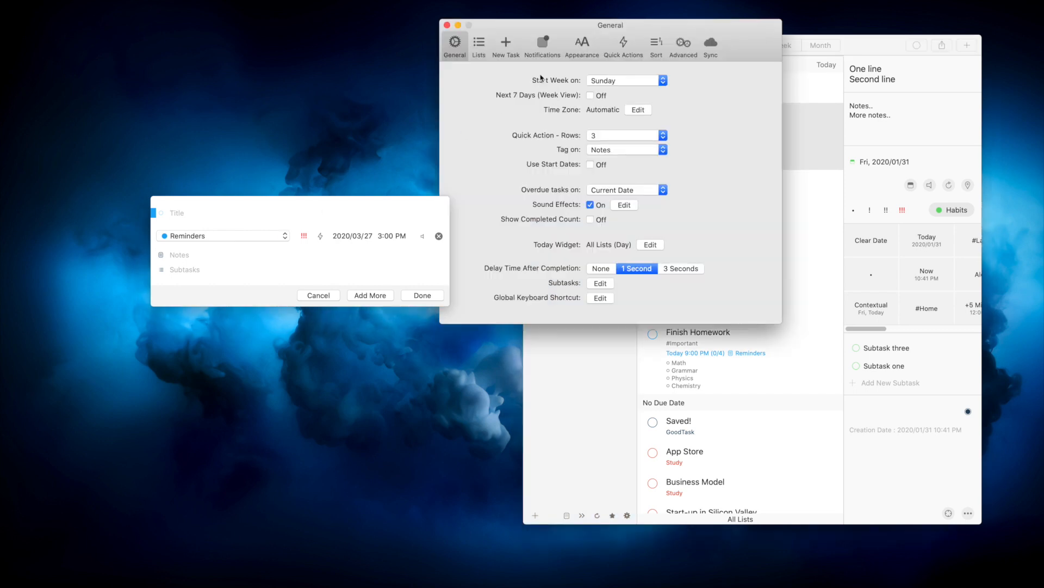
pyautogui.click(510, 55)
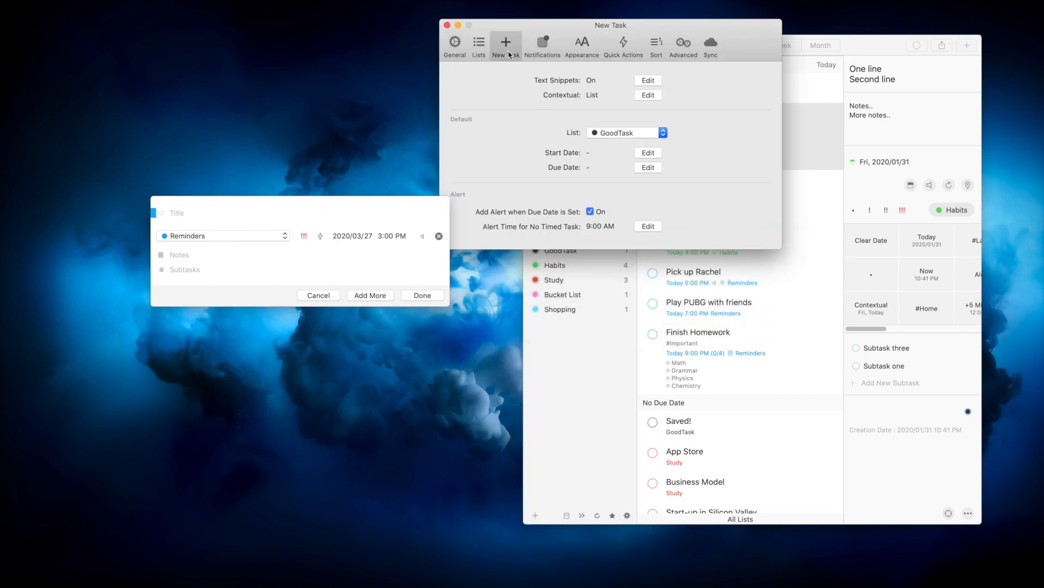
pyautogui.click(647, 81)
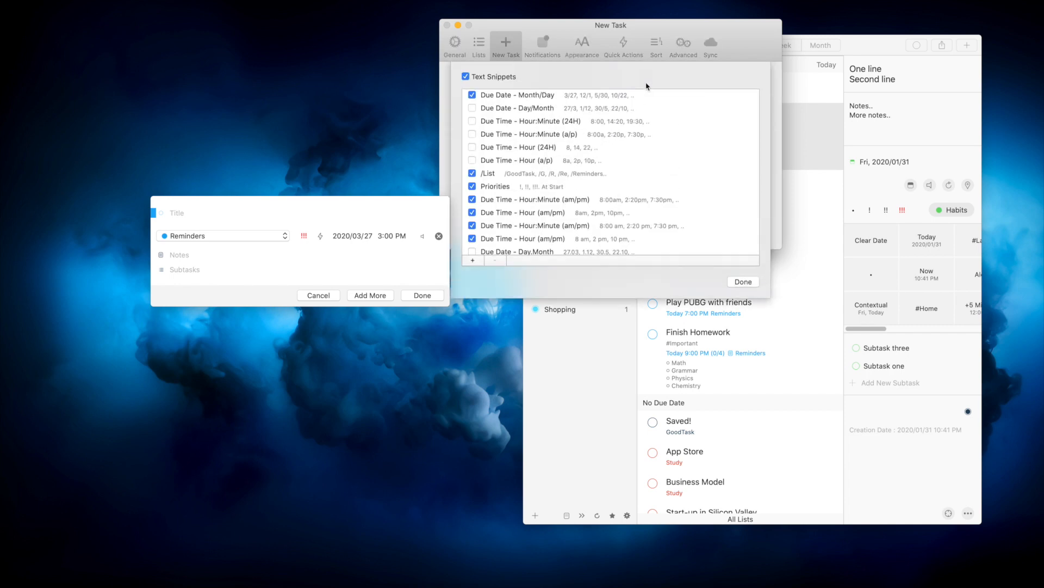
pyautogui.moveTo(572, 28); pyautogui.dragTo(593, 43)
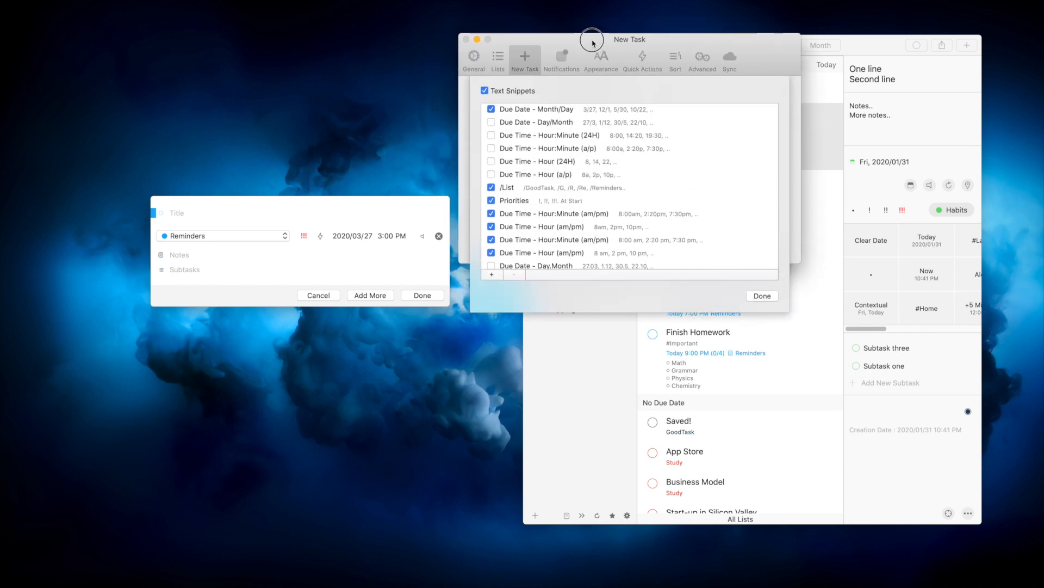
pyautogui.scroll(-3, 547, 186)
pyautogui.scroll(-8, 548, 186)
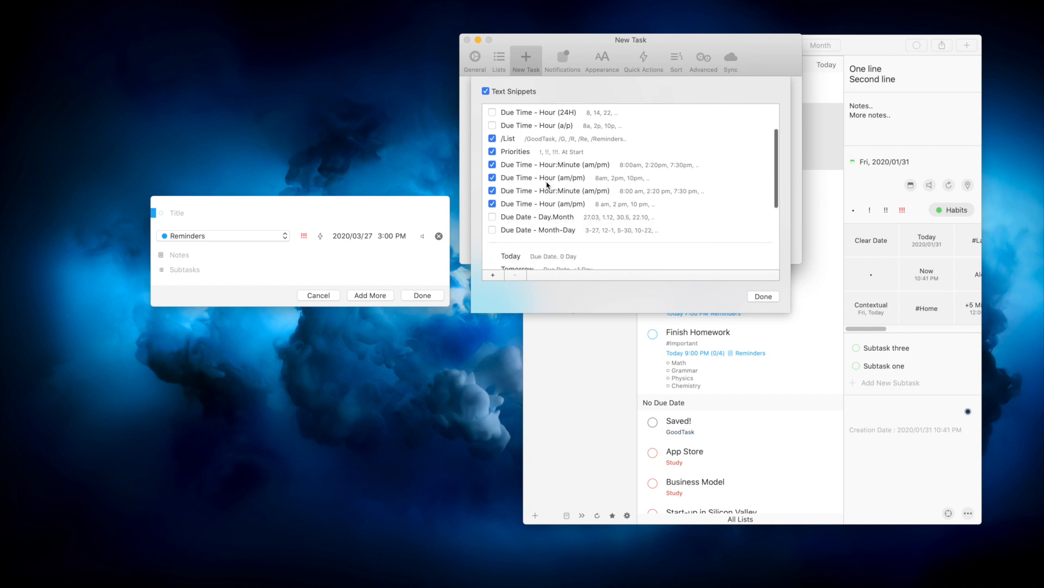
pyautogui.scroll(-1, 546, 184)
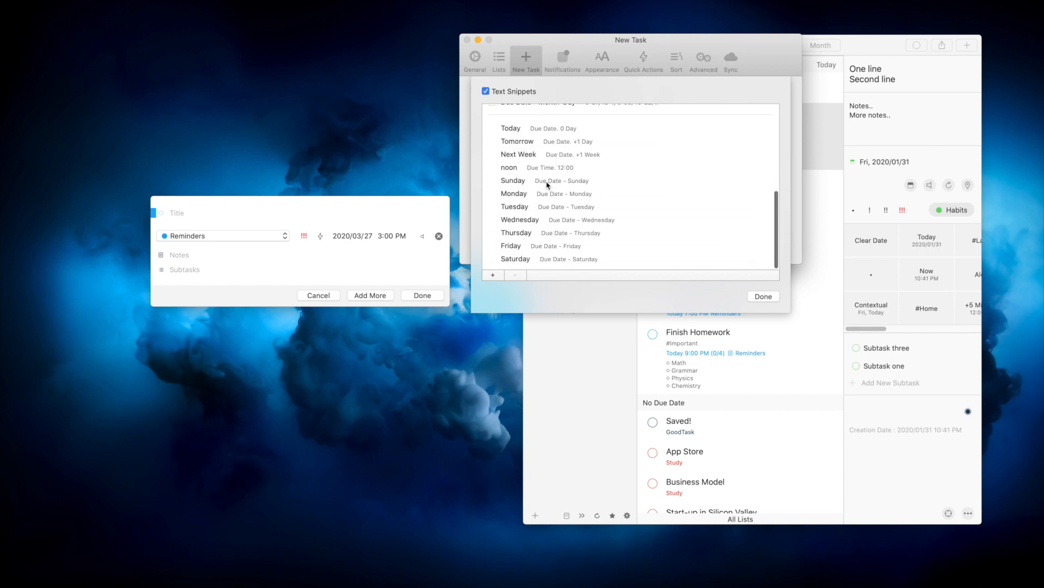
# - Examine the rule types for a custom text snippet, including Due Time, cancel the rule and close the snippet settings
pyautogui.click(494, 275)
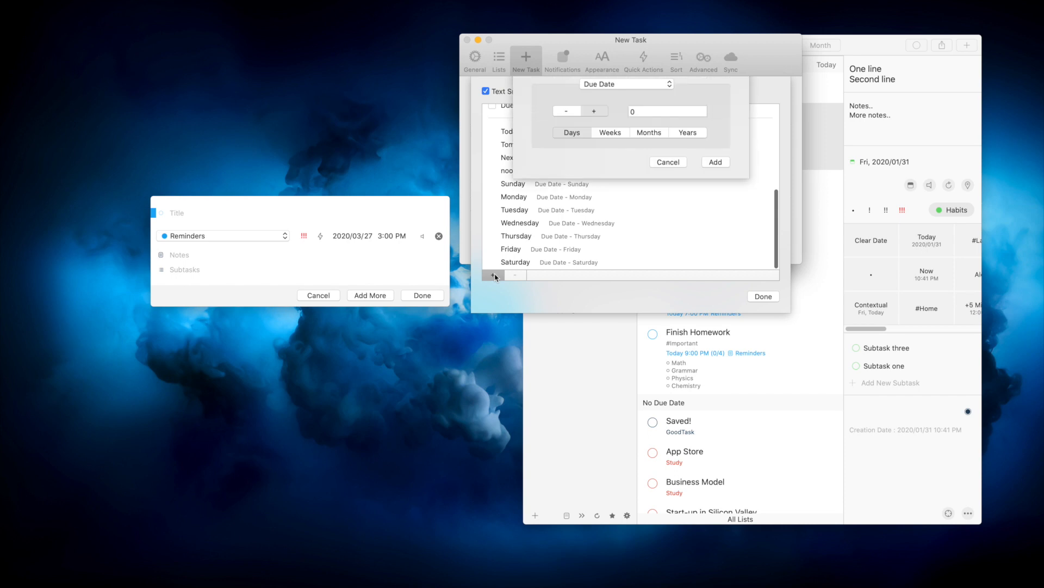
pyautogui.click(612, 126)
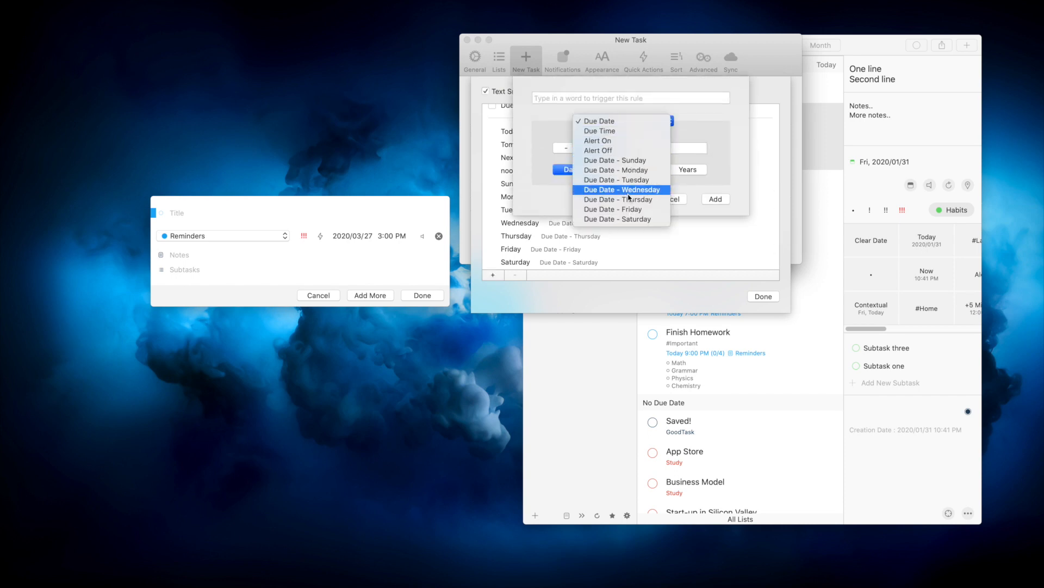
pyautogui.click(631, 131)
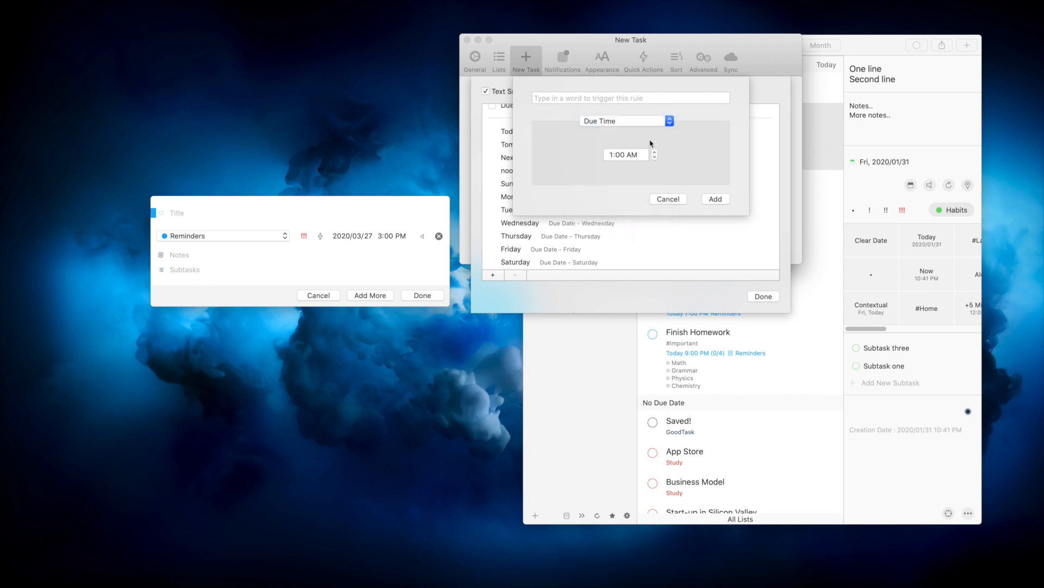
pyautogui.click(669, 200)
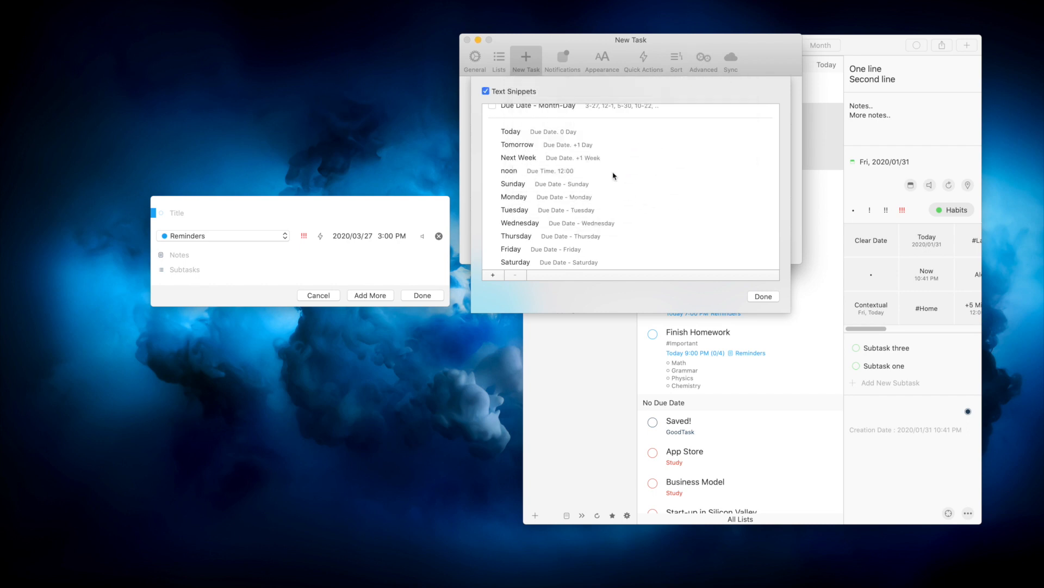
pyautogui.click(763, 297)
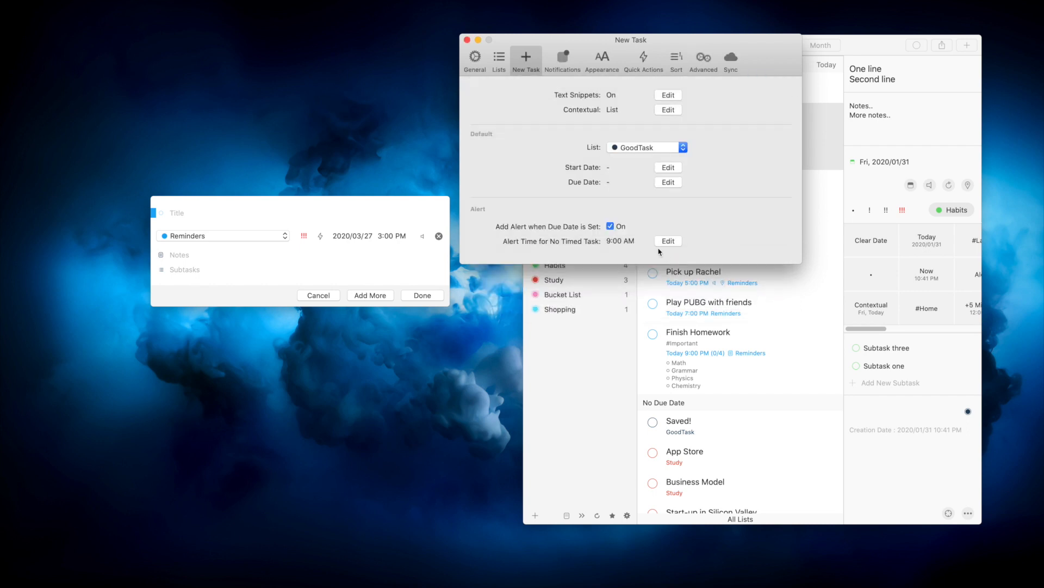
# - Set the default list for new tasks to Reminders and the default due date to The day with No Time
pyautogui.click(633, 150)
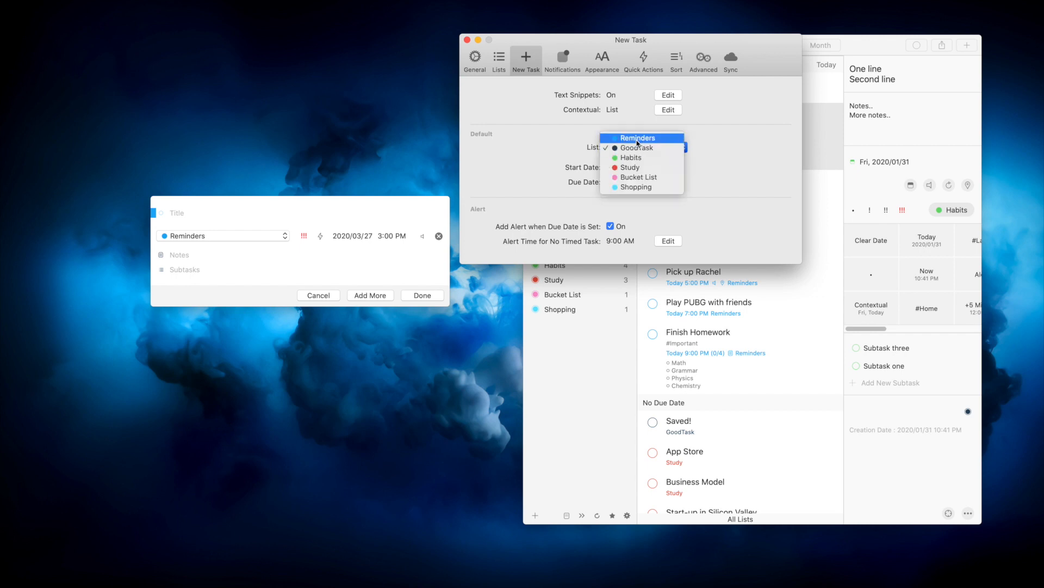
pyautogui.click(638, 140)
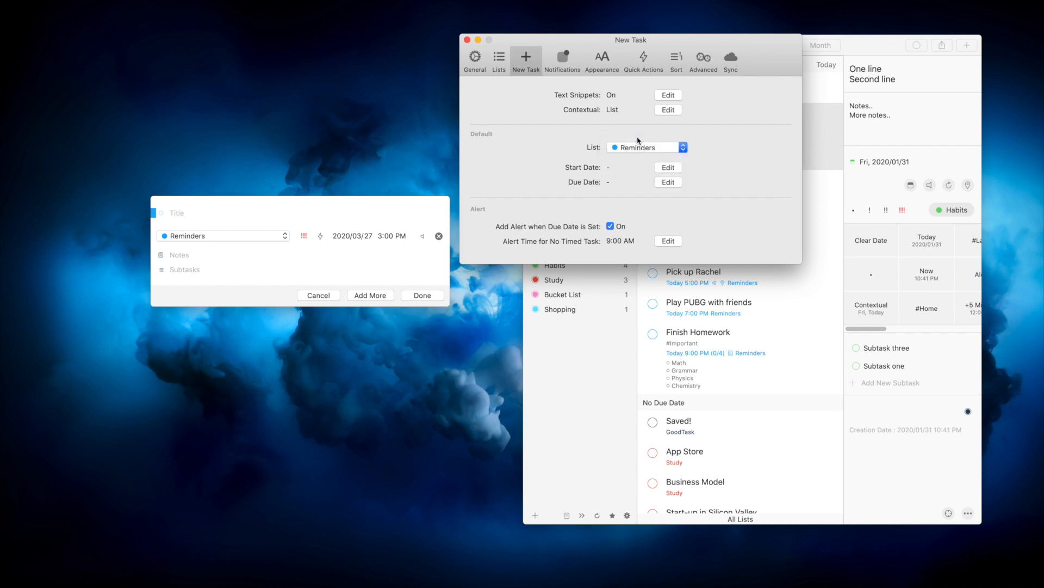
pyautogui.click(670, 186)
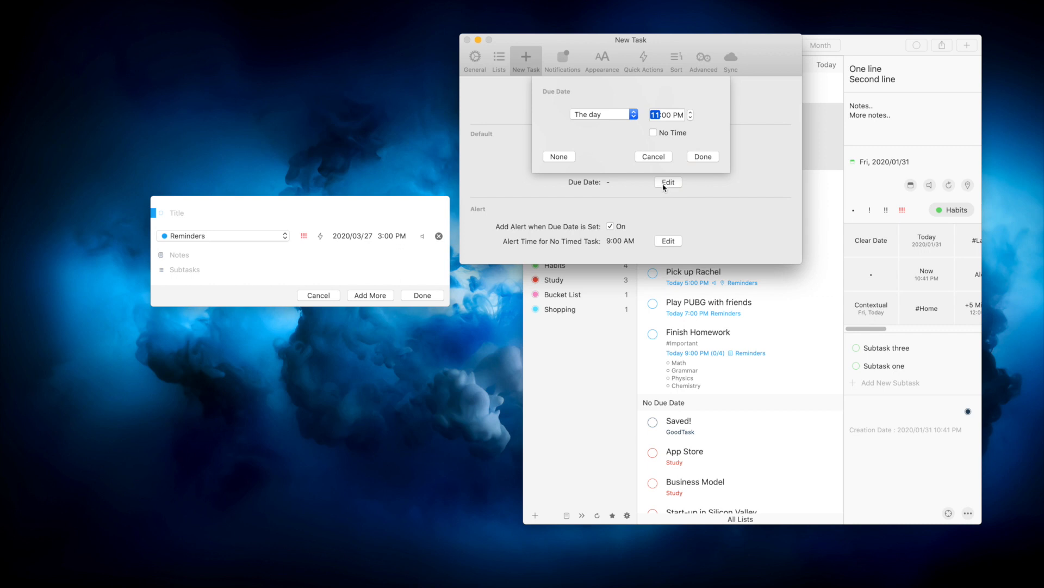
pyautogui.click(663, 133)
pyautogui.click(702, 157)
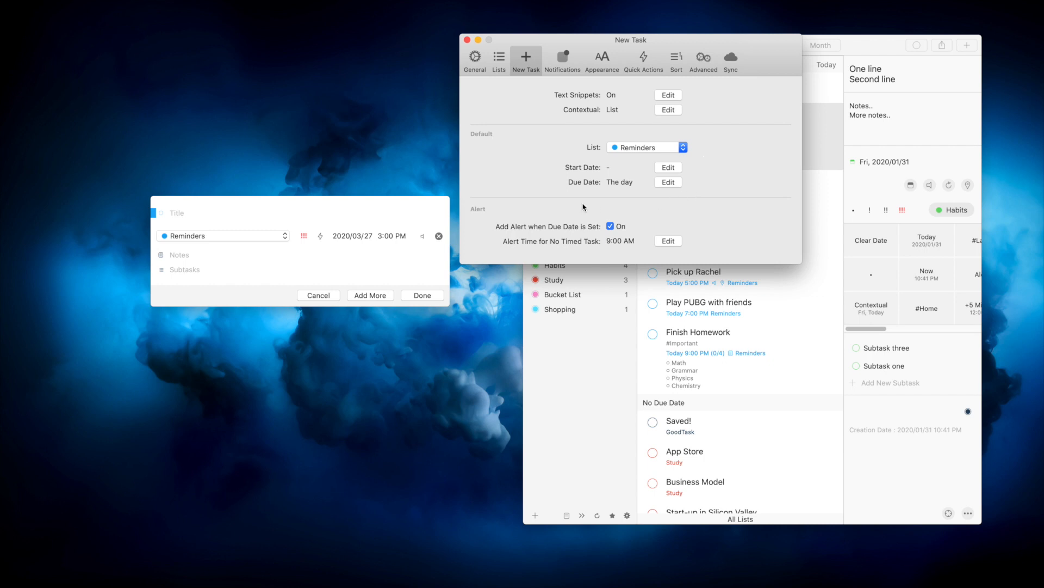
# - Discard the pending new-task entry and add a task titled "Test" using the default list and due date
pyautogui.click(326, 298)
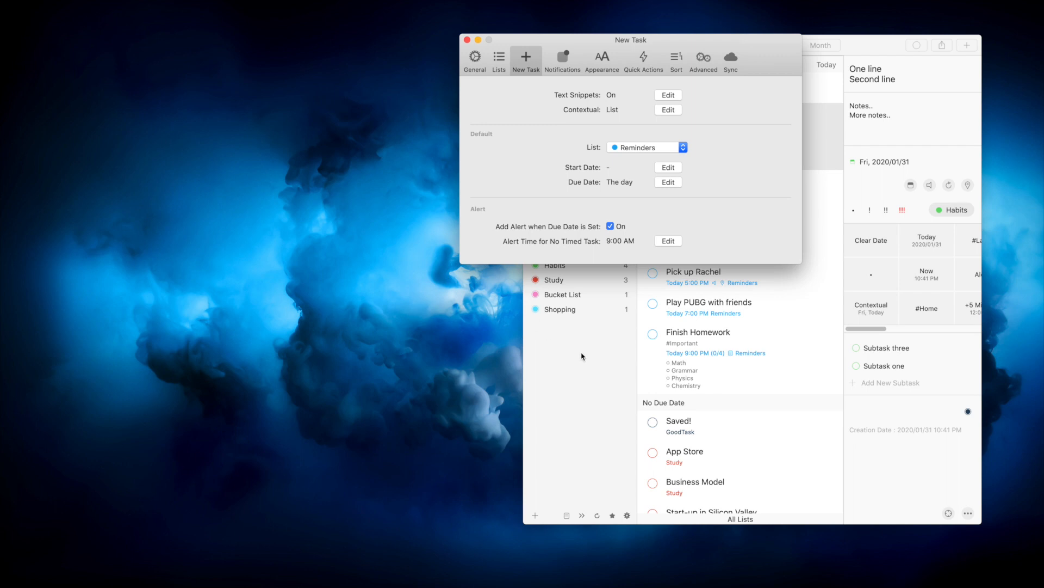
pyautogui.click(529, 230)
pyautogui.click(896, 61)
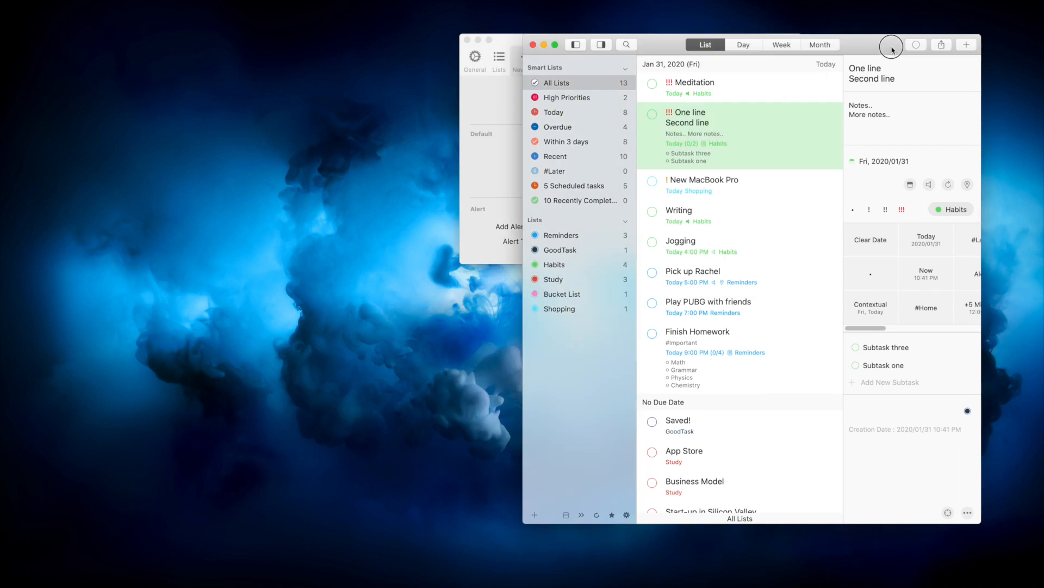
pyautogui.click(966, 44)
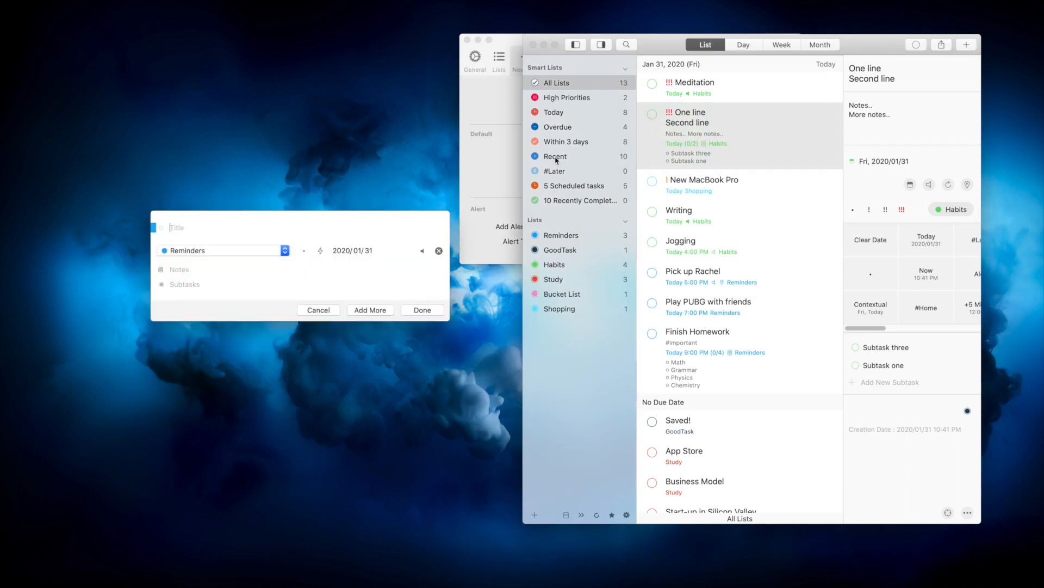
pyautogui.click(484, 112)
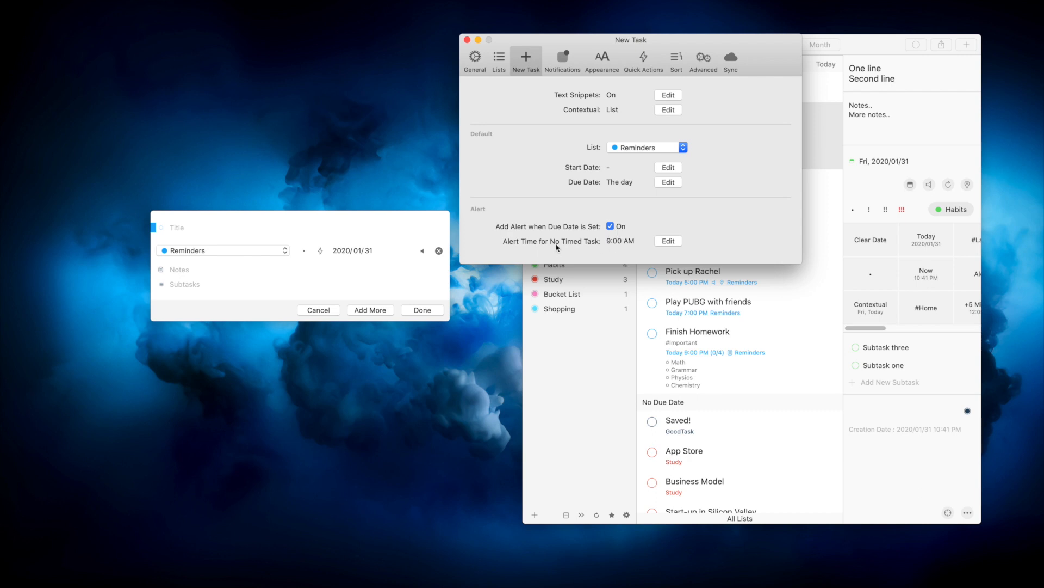
pyautogui.click(377, 229)
pyautogui.write('Test')
pyautogui.press('Return')
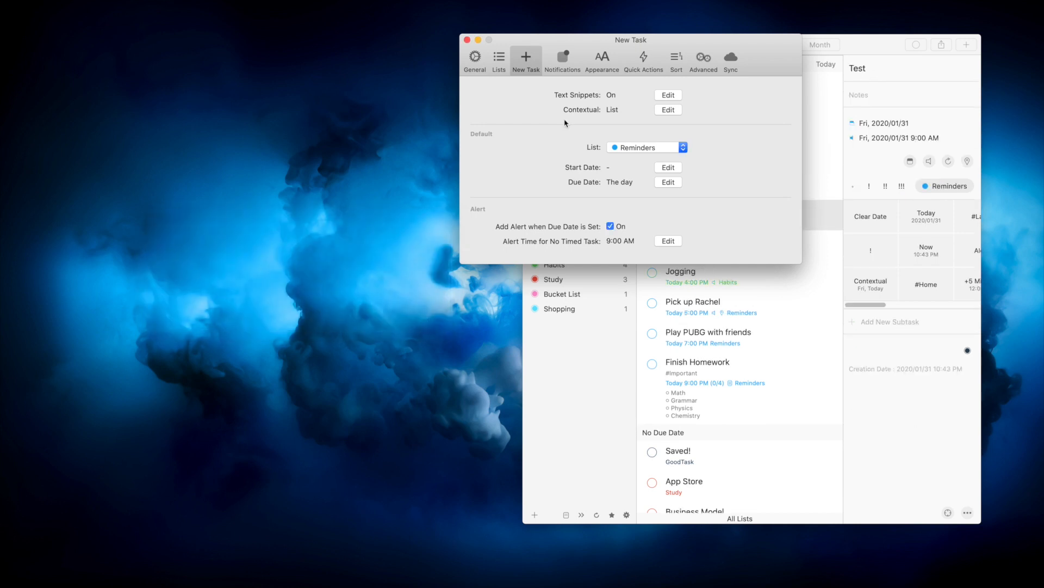
# - Open the Contextual options for new tasks and place the settings window clear of the task window
pyautogui.moveTo(709, 40); pyautogui.dragTo(469, 52)
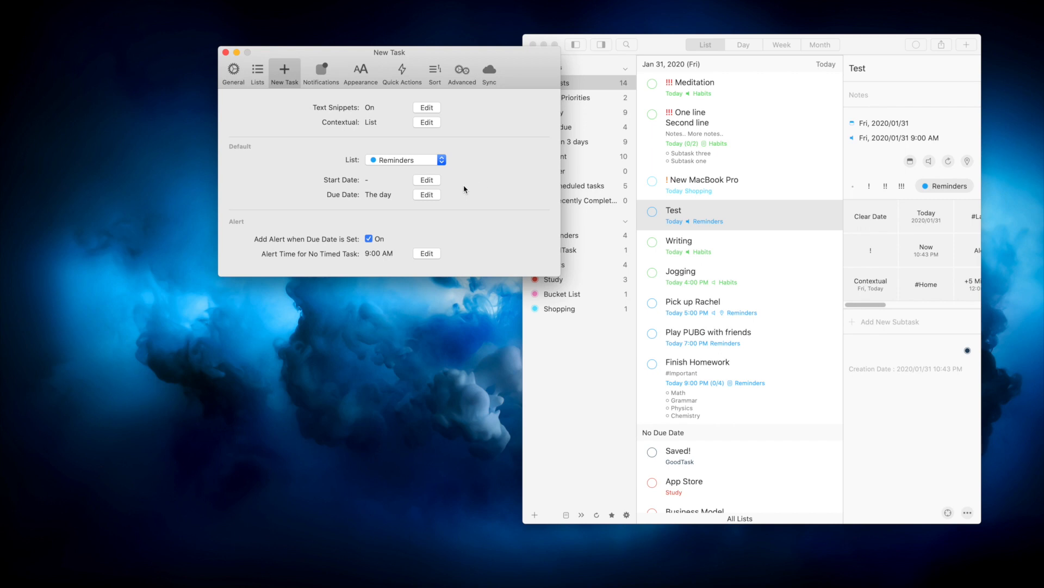
pyautogui.click(427, 121)
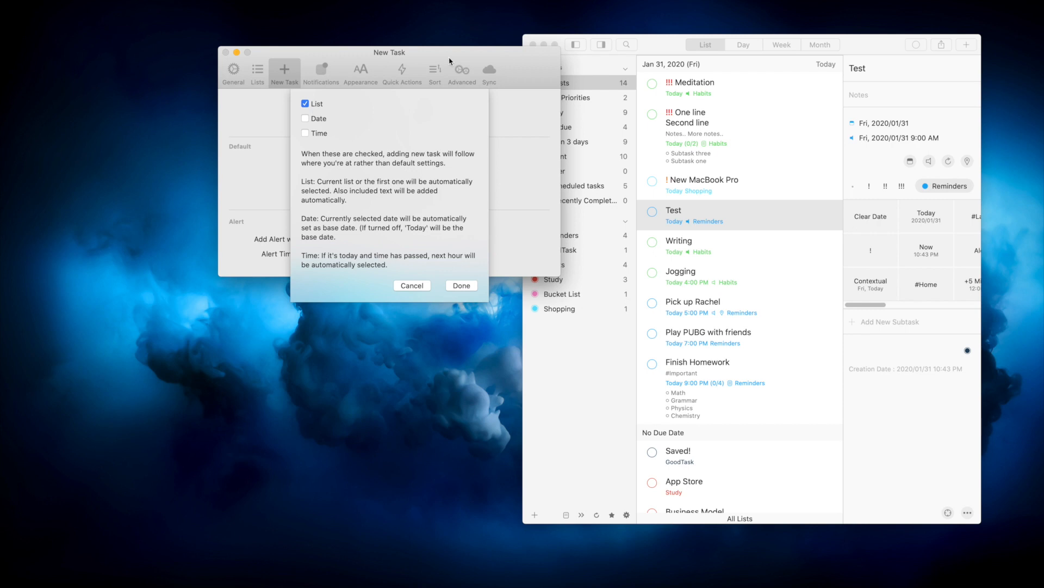
pyautogui.moveTo(450, 61); pyautogui.dragTo(374, 49)
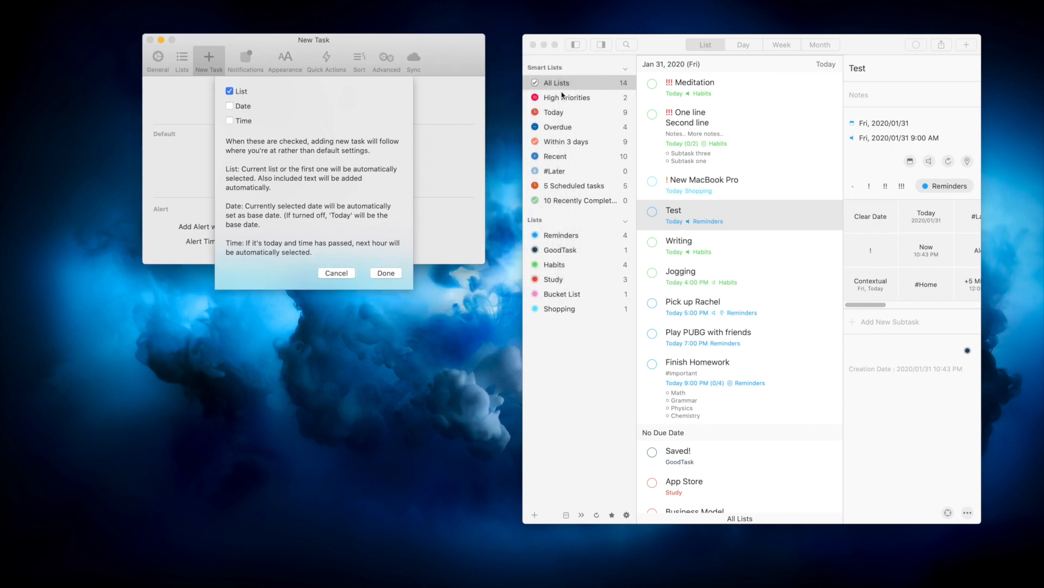
# - Check which list a new task takes when started from the Habits list, and discard the entry
pyautogui.click(573, 272)
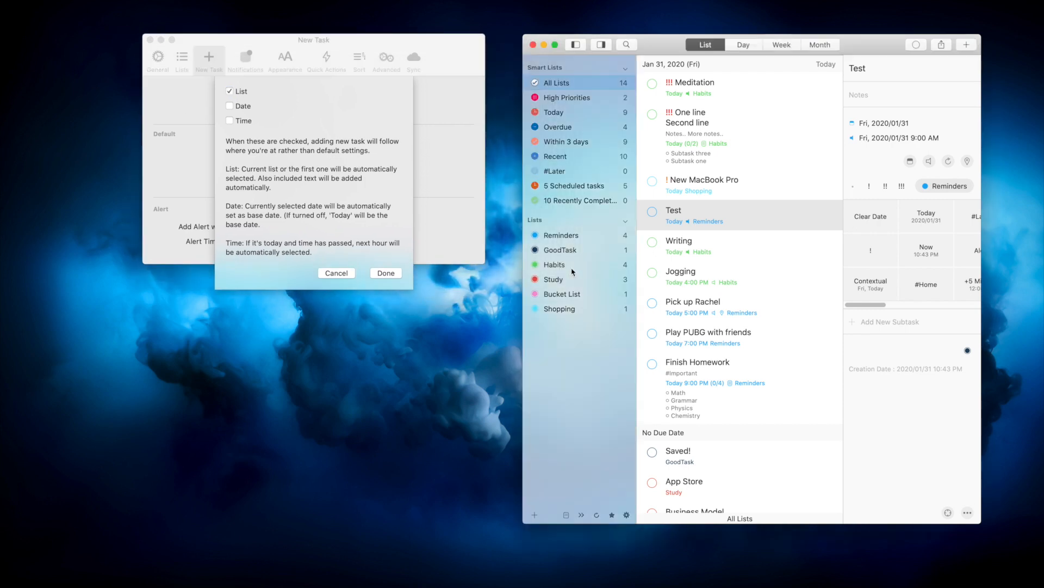
pyautogui.click(574, 270)
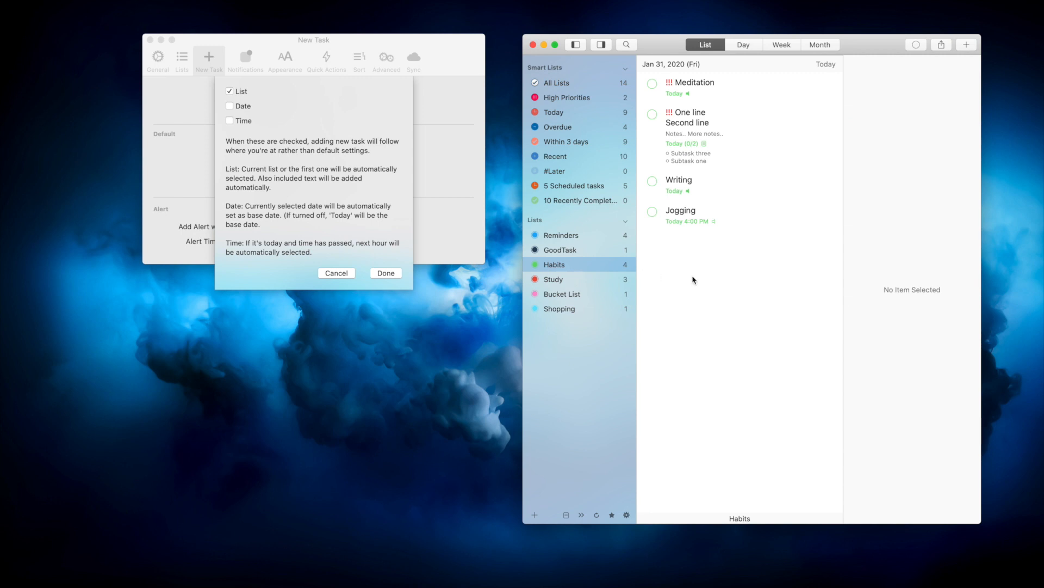
pyautogui.press('super+n')
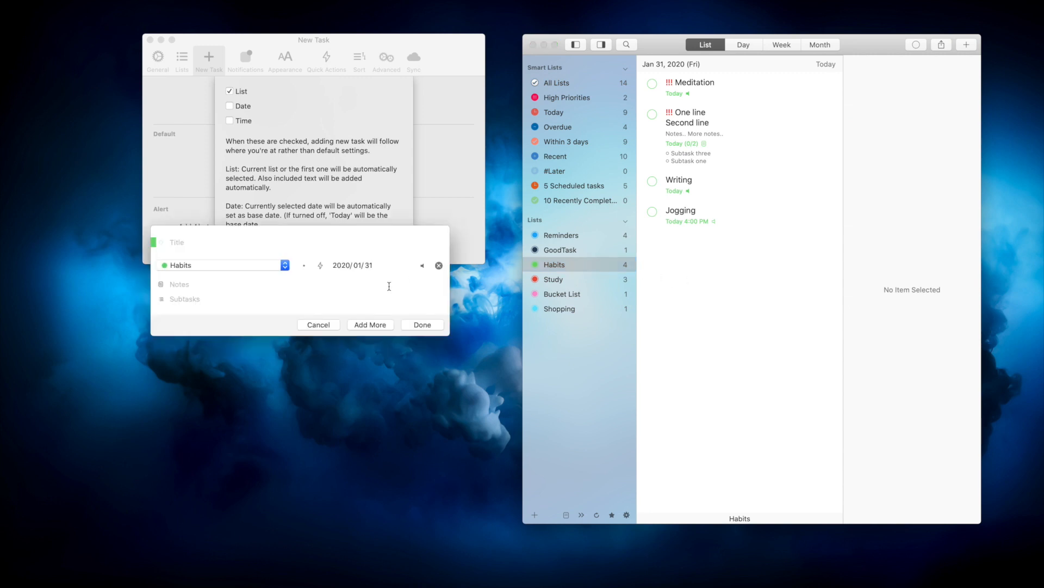
pyautogui.press('Escape')
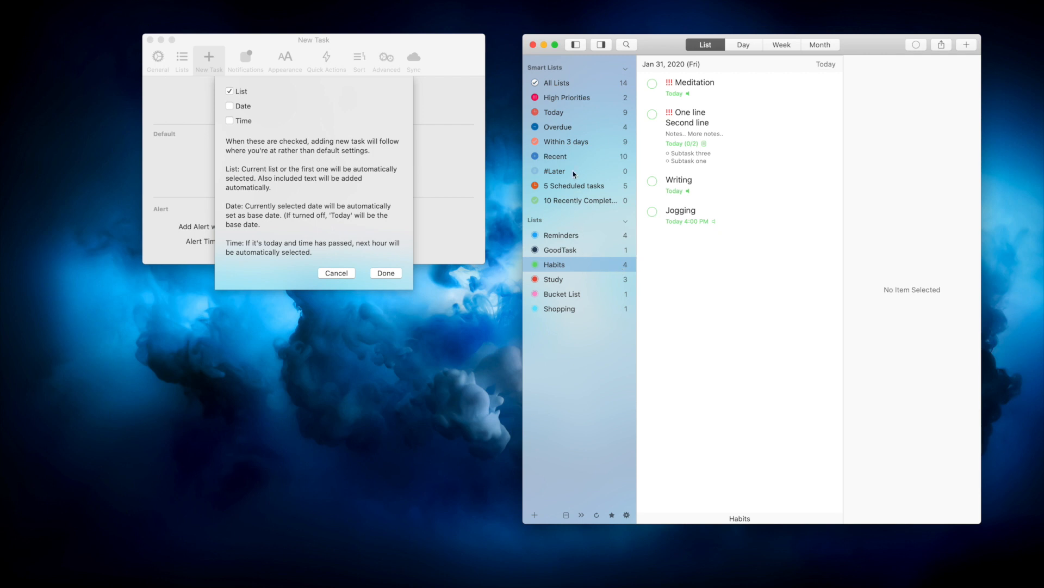
# - Check the prefilled details of new tasks started from the High Priorities and #Later smart lists, discarding each entry
pyautogui.click(589, 98)
pyautogui.press('super+n')
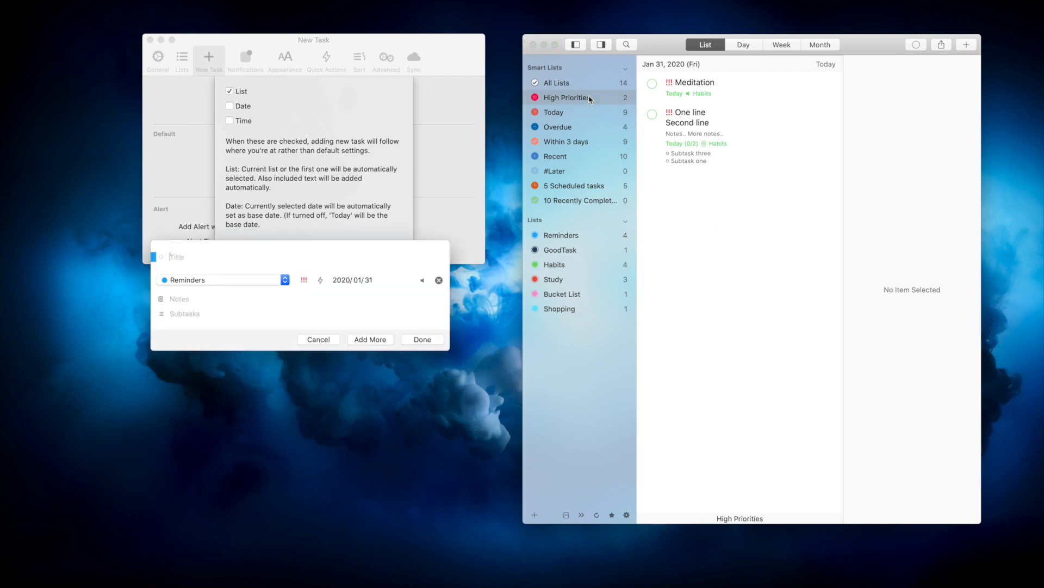
pyautogui.click(331, 339)
pyautogui.click(579, 173)
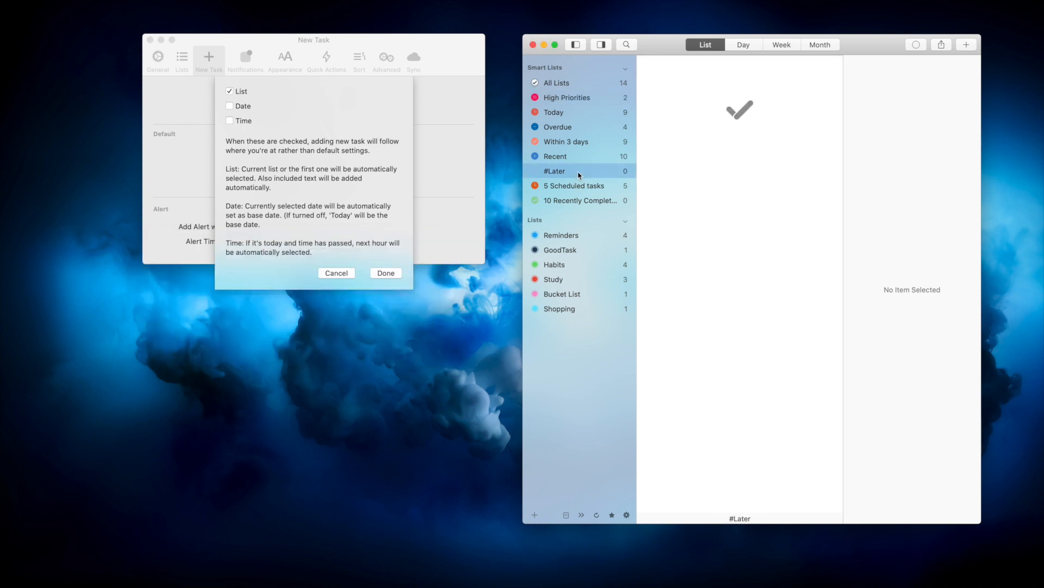
pyautogui.press('super+n')
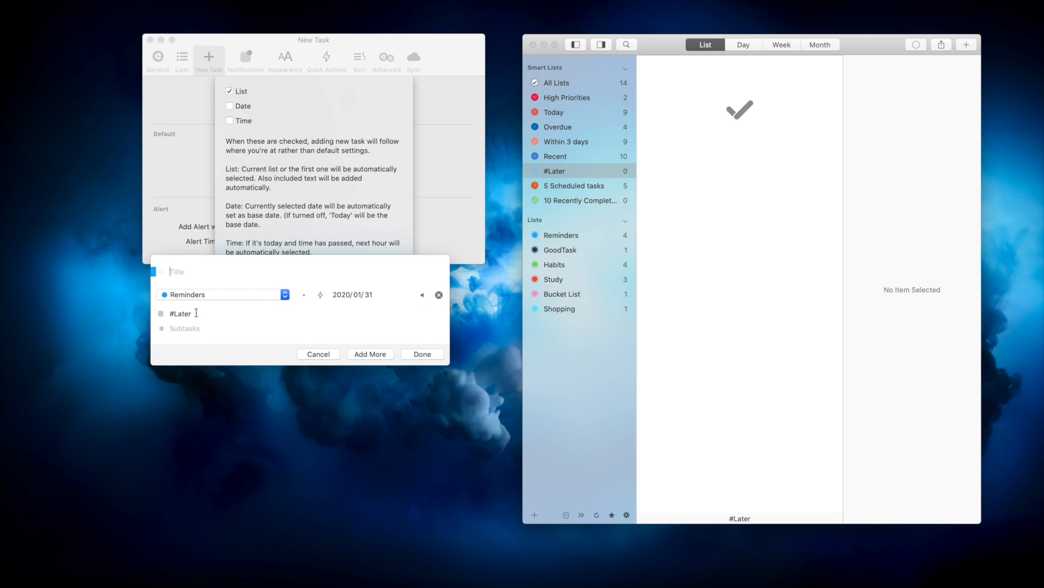
pyautogui.click(322, 355)
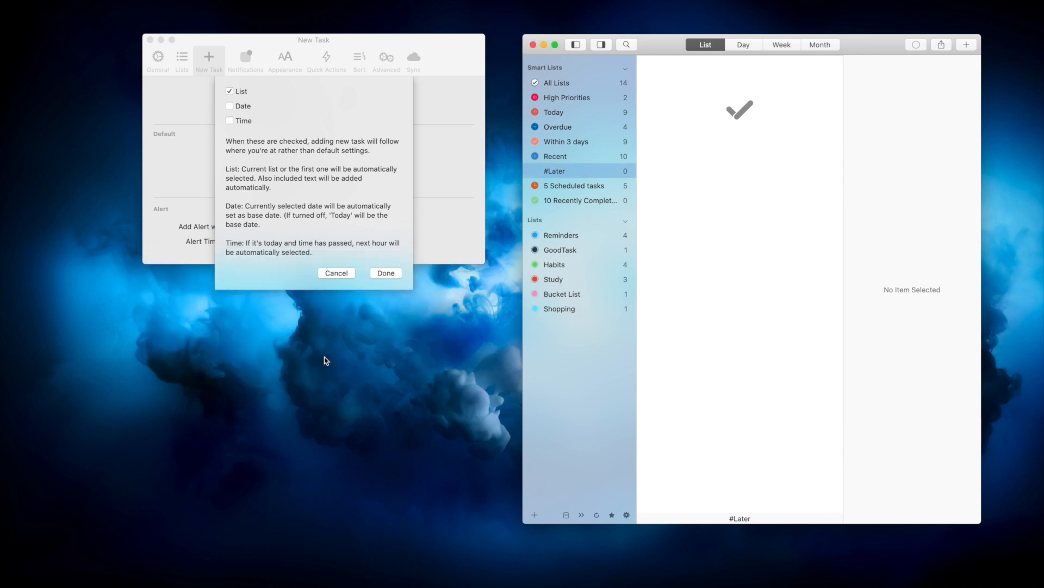
# - Enable the Date contextual option for new tasks, save it, and show the tasks in Week view
pyautogui.click(230, 106)
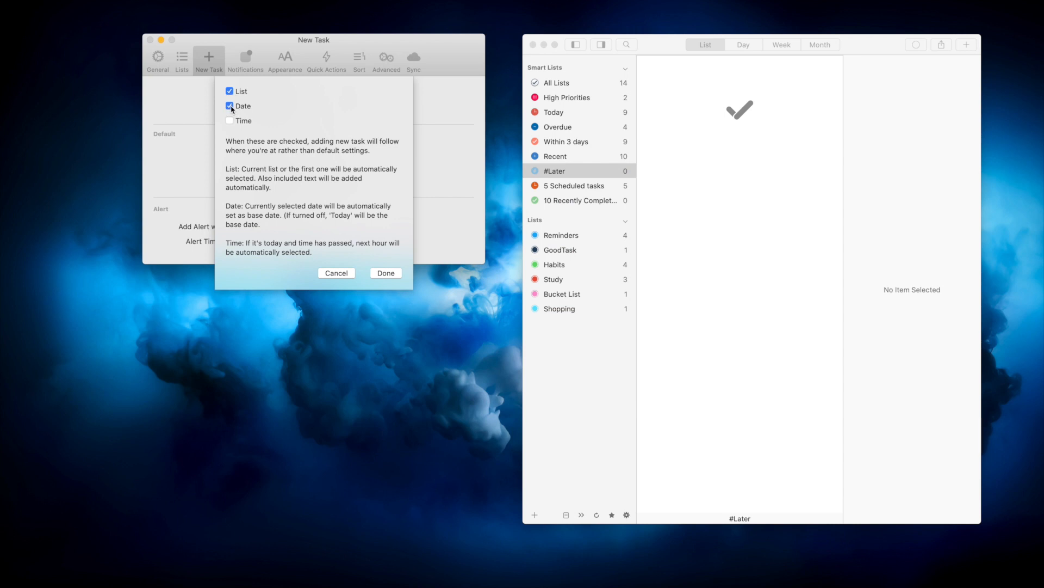
pyautogui.click(384, 274)
pyautogui.click(777, 45)
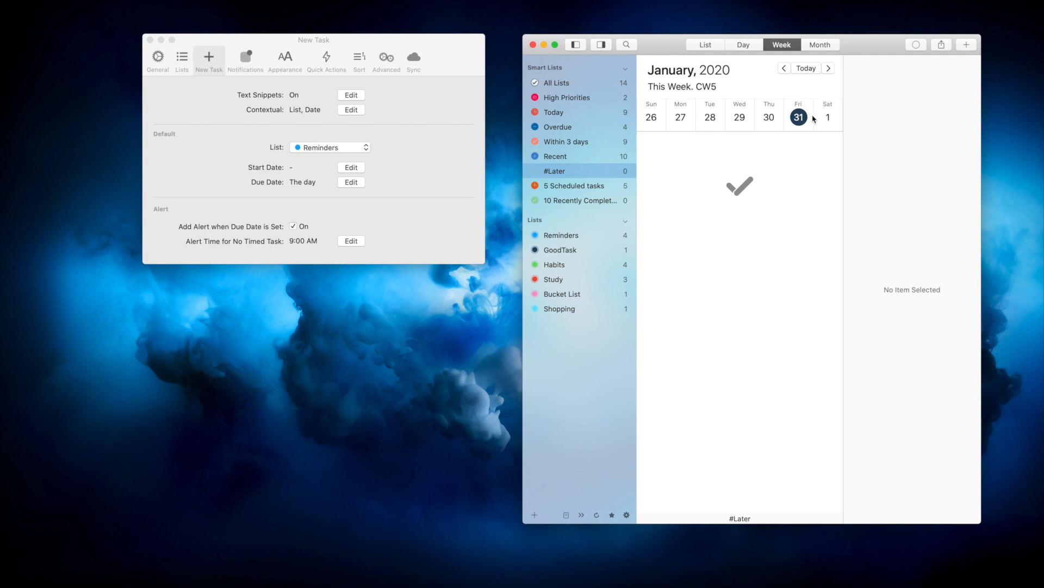
# - Check the new-task option for February 1, 2020 on the week calendar, and discard the entry
pyautogui.click(825, 120)
pyautogui.rightClick(830, 120)
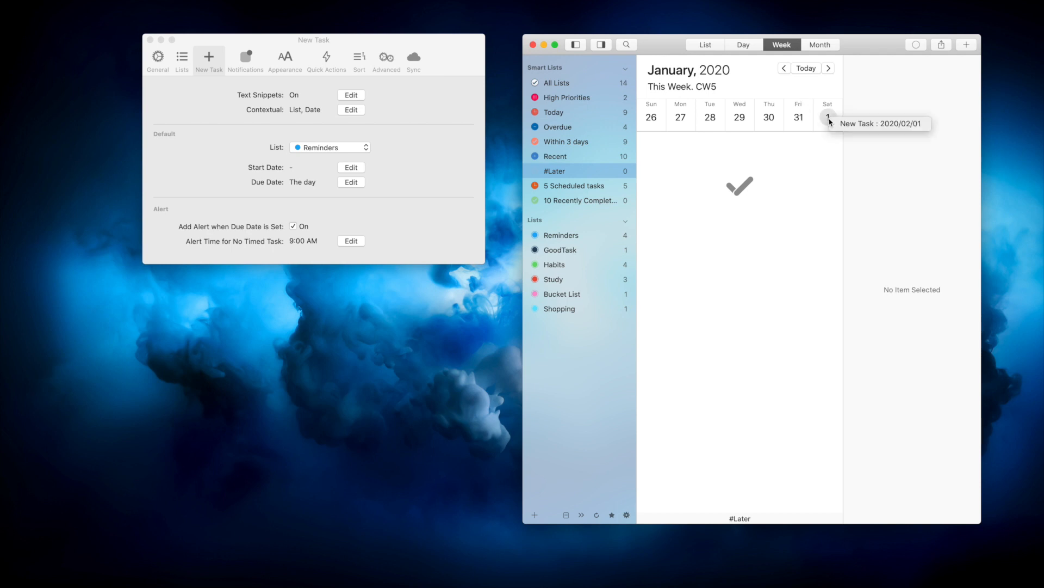
pyautogui.click(844, 128)
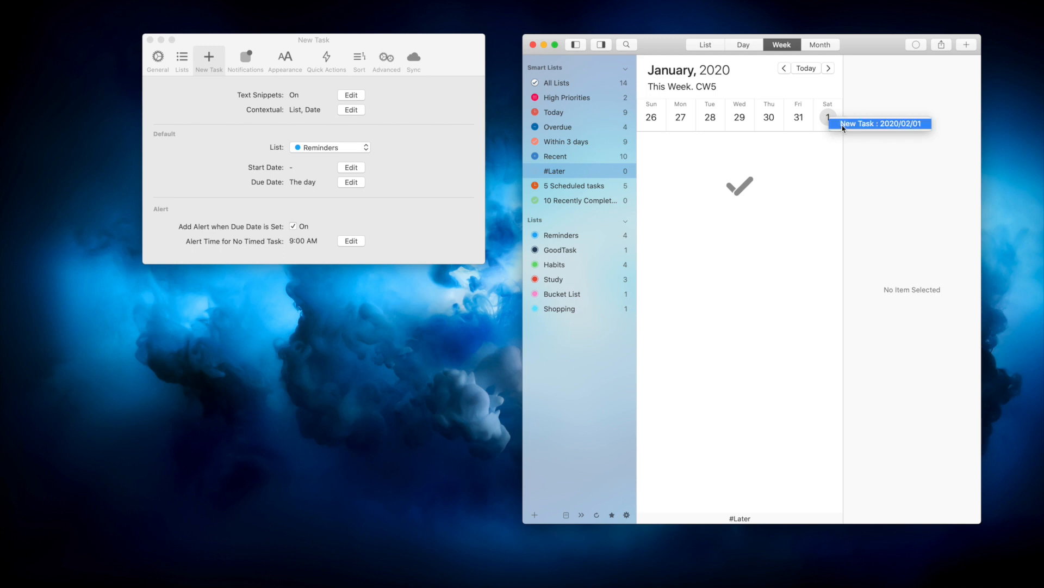
pyautogui.press('Escape')
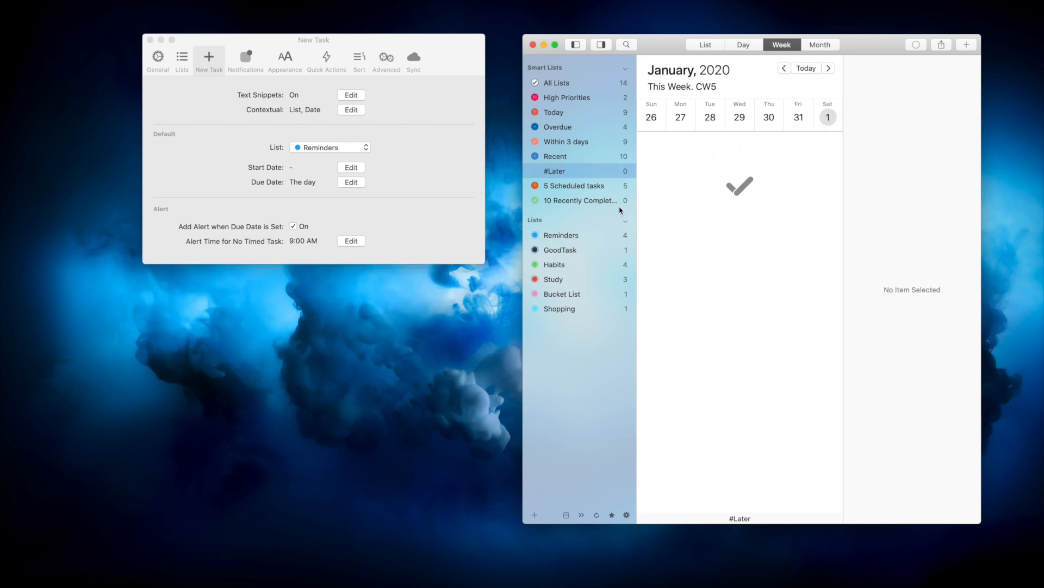
# - Show the calendar in Month view and check the prefilled details of a new task started from February 6, 2020, discarding it
pyautogui.click(820, 46)
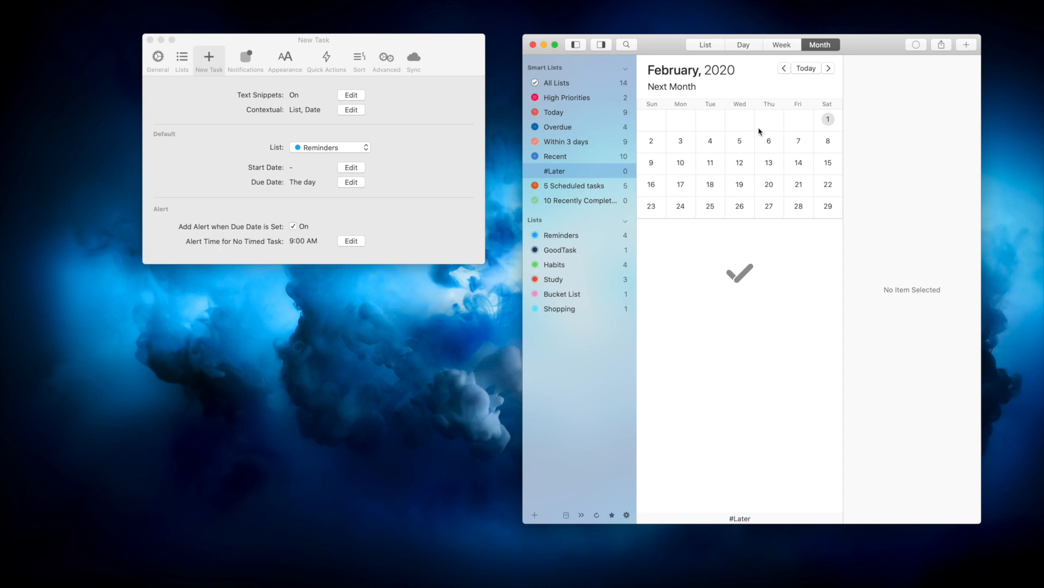
pyautogui.doubleClick(768, 144)
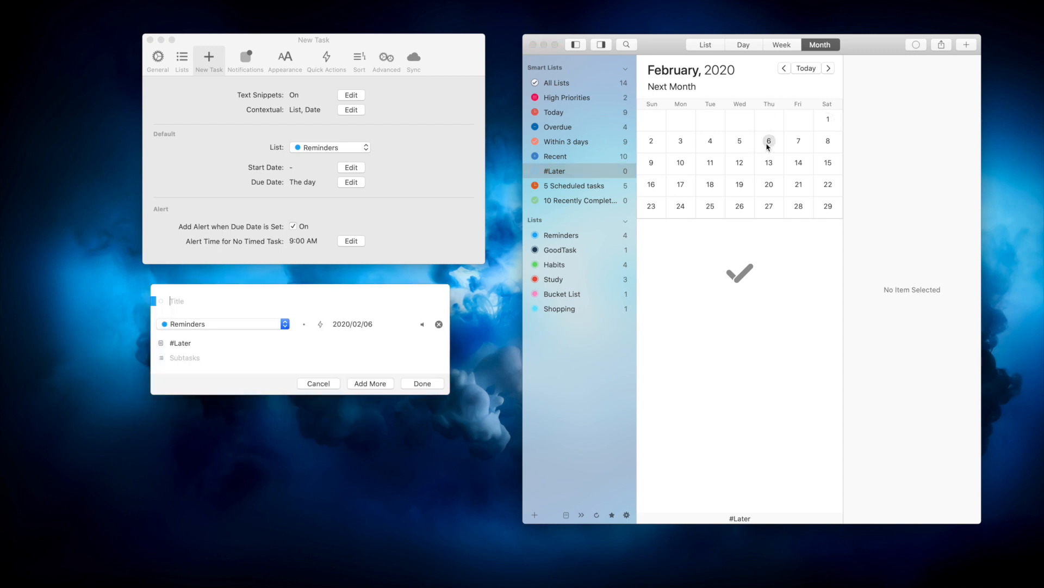
pyautogui.press('Escape')
# - Reschedule the Test task in the Reminders list to February 1, 2020 in Week view, and display the Finish Homework task's details
pyautogui.click(596, 235)
pyautogui.moveTo(680, 165); pyautogui.dragTo(833, 130)
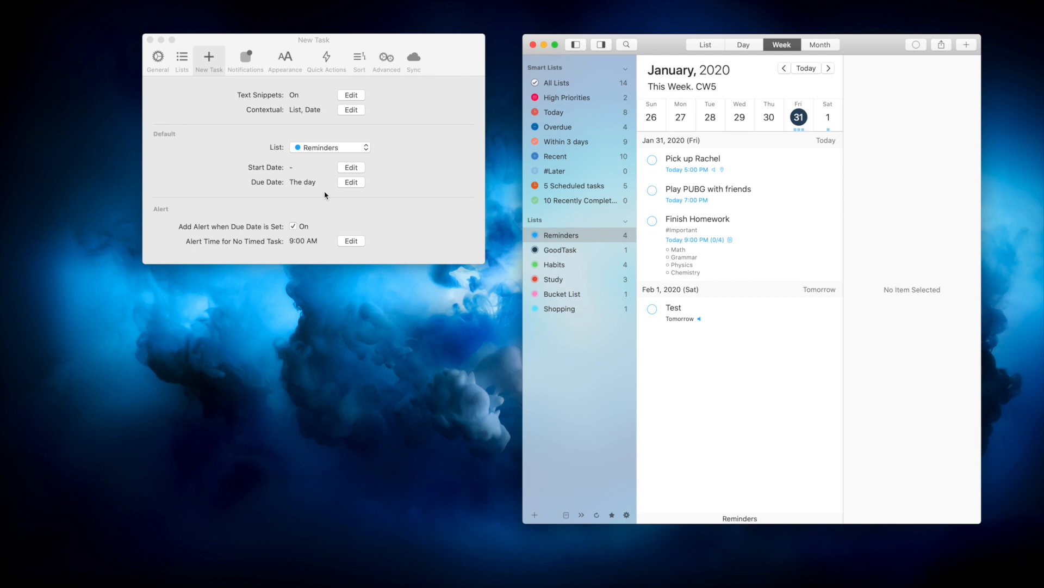
pyautogui.click(390, 129)
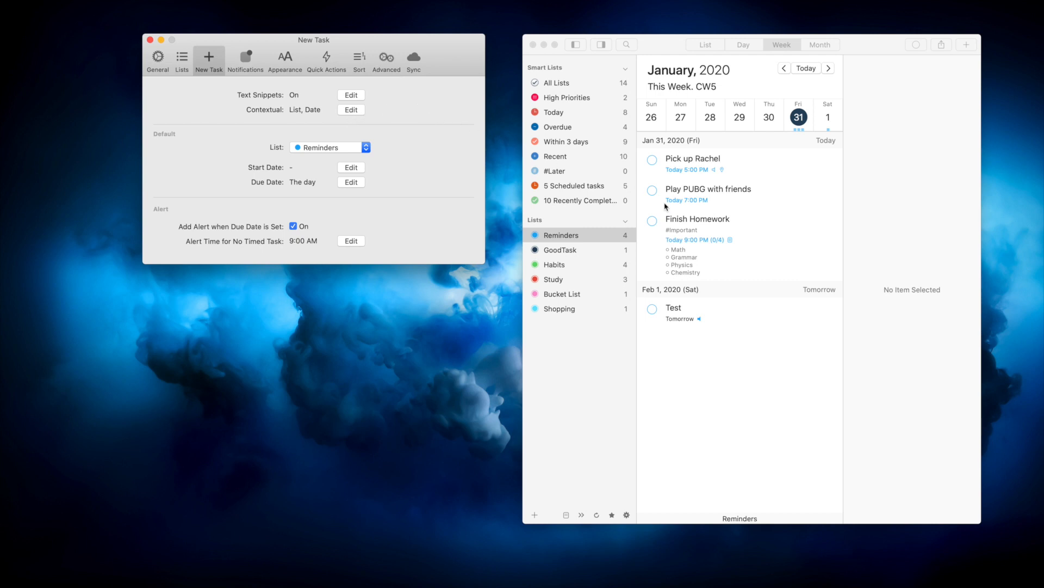
pyautogui.click(700, 248)
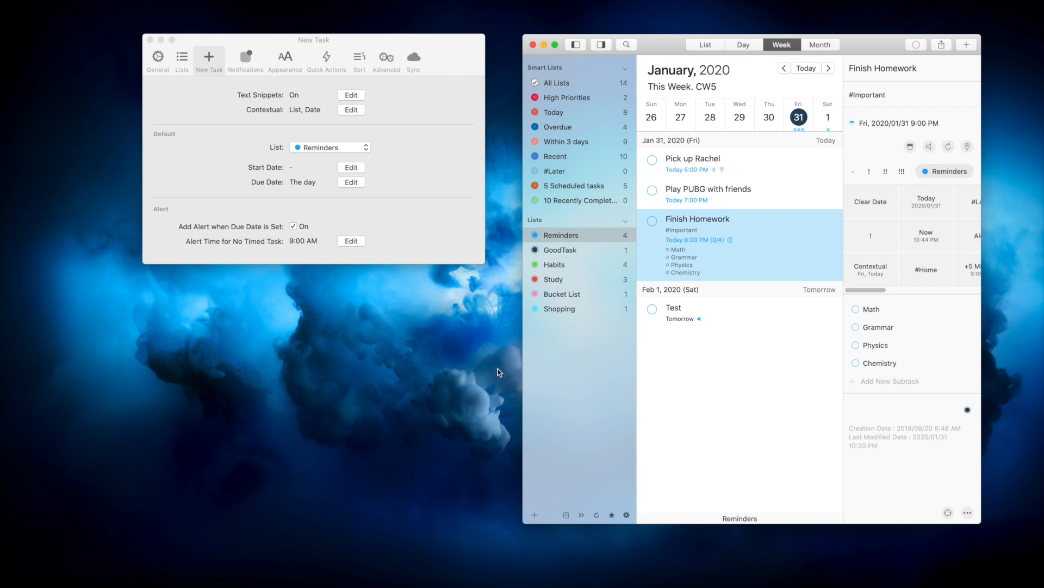
# - Switch to the text editor, write One, Two and Three on separate lines in the untitled document, and copy all the text
pyautogui.click(624, 585)
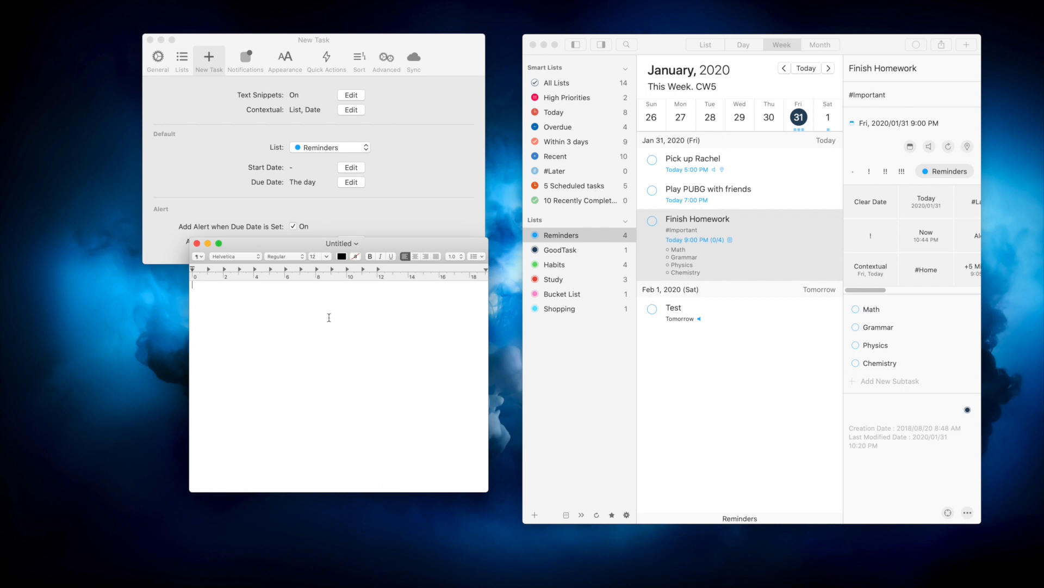
pyautogui.write('One ')
pyautogui.write('Two ')
pyautogui.write('Three')
pyautogui.press('super+a')
pyautogui.press('super+c')
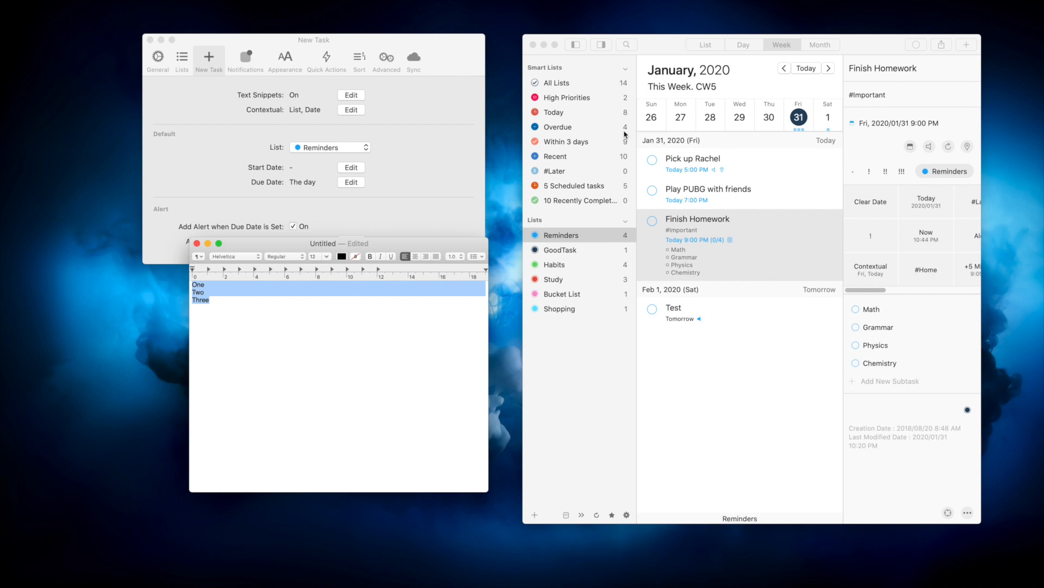
# - Return to GoodTask and paste the copied lines into the Bucket List as separate tasks
pyautogui.click(654, 50)
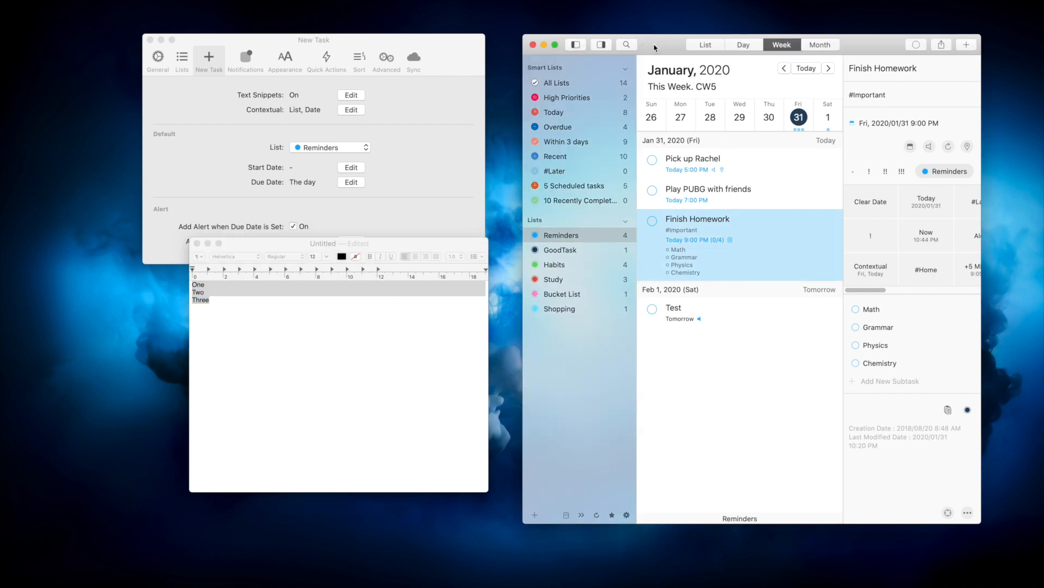
pyautogui.click(590, 295)
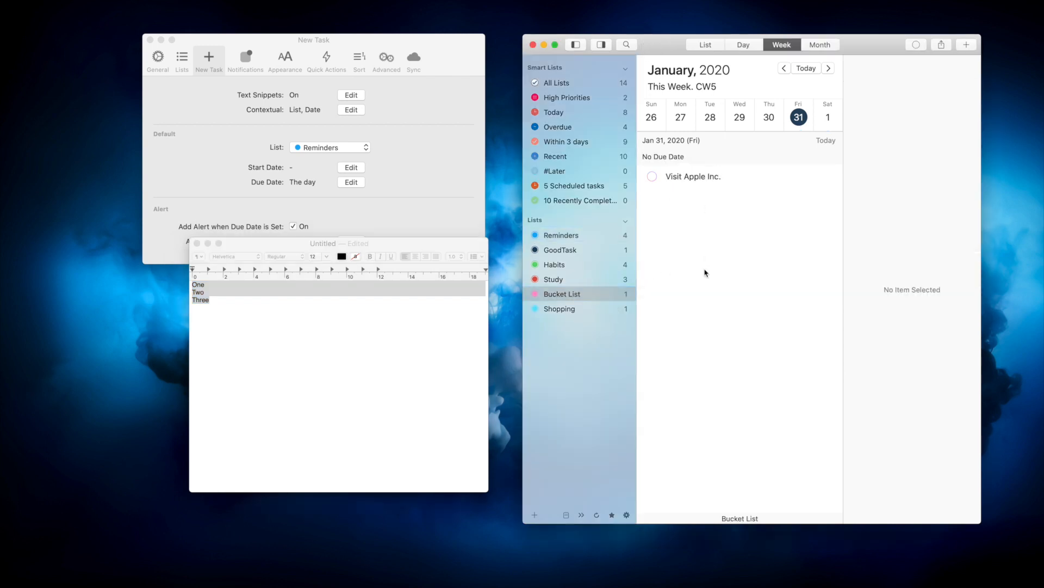
pyautogui.press('super+v')
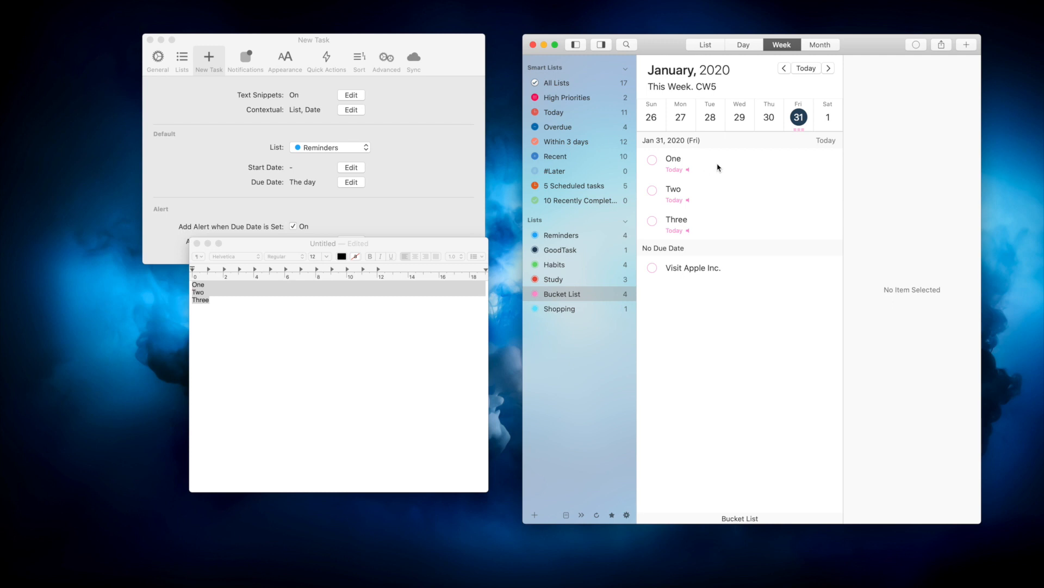
# - Shift the task window slightly and close the untitled text document without saving it
pyautogui.moveTo(667, 46); pyautogui.dragTo(655, 27)
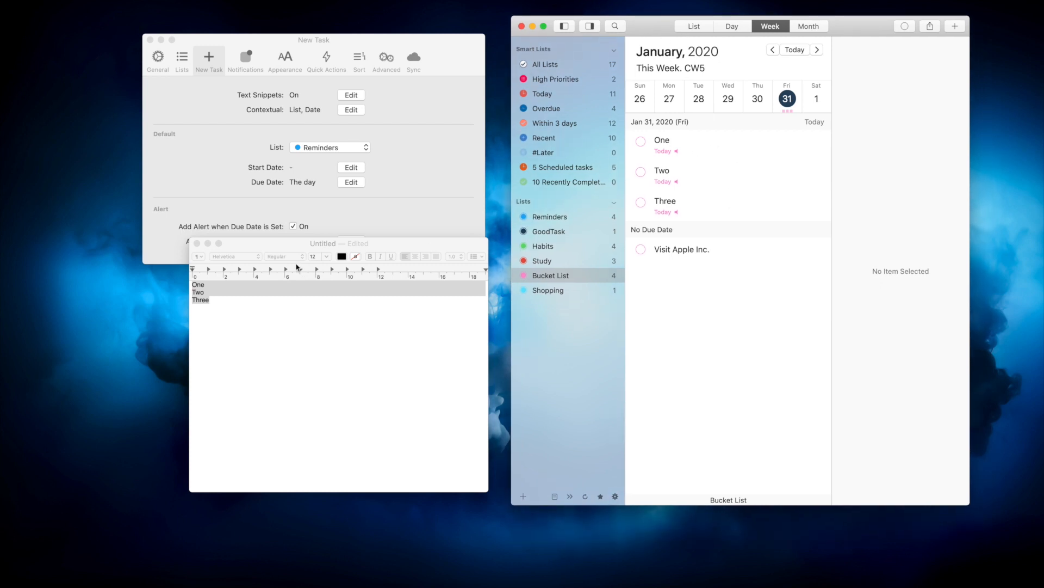
pyautogui.click(197, 243)
pyautogui.click(252, 416)
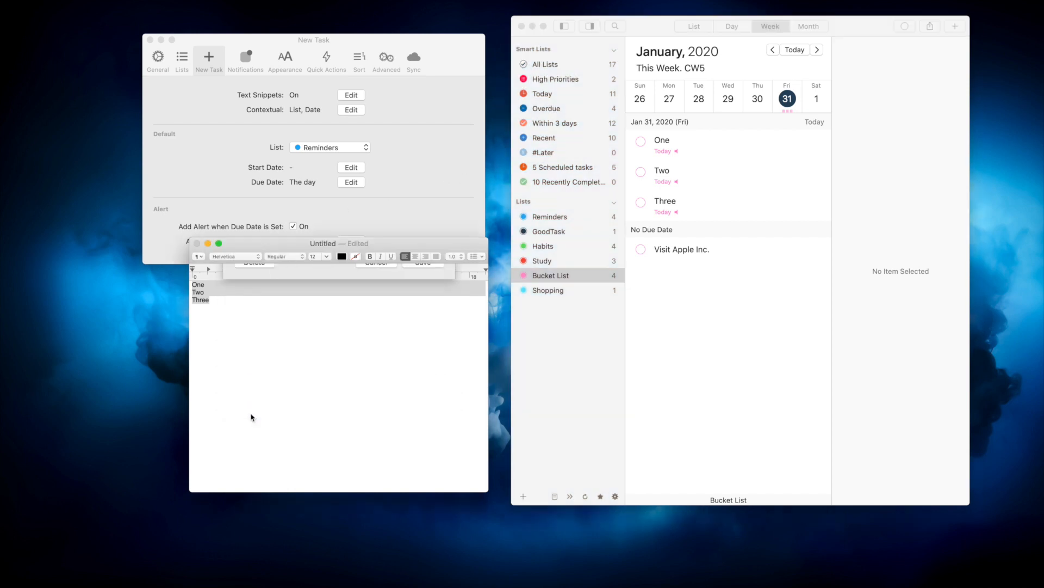